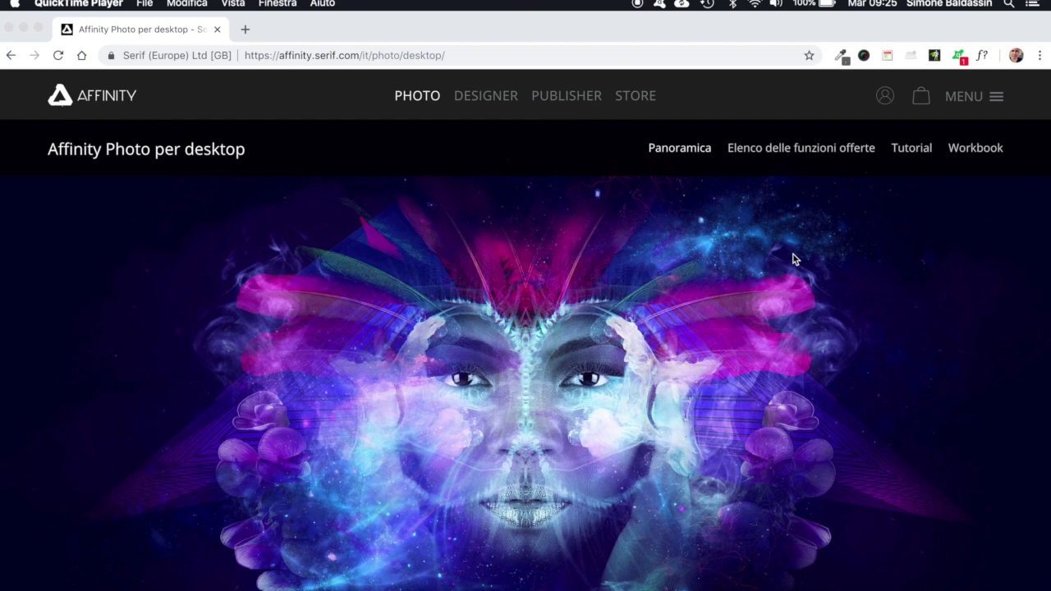
Scroll down the Affinity Photo product page to the feature icons and back up
scroll(793, 259, "down", 5)
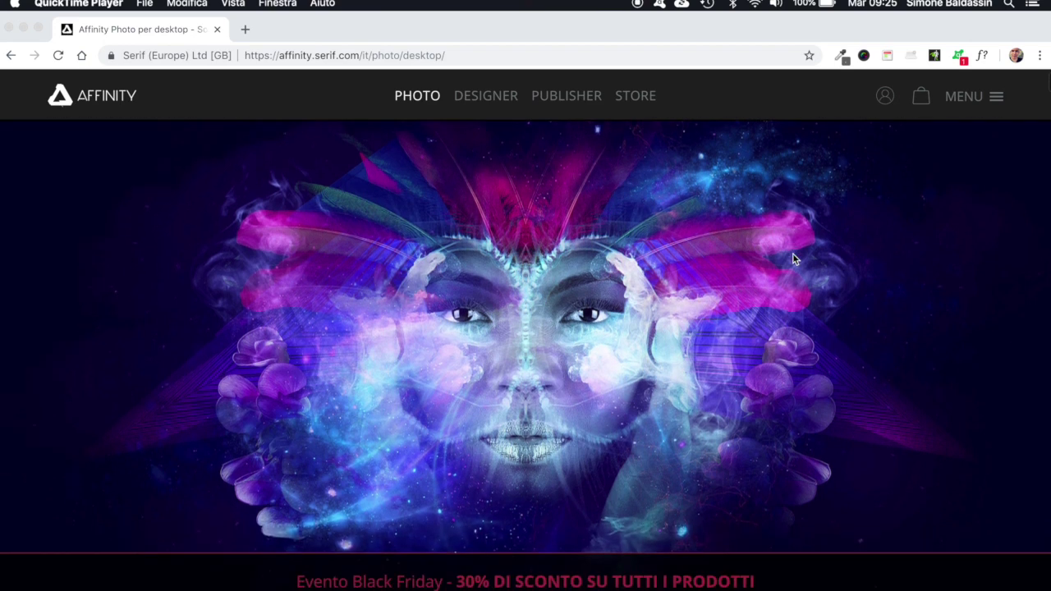
scroll(794, 259, "down", 2)
scroll(794, 259, "down", 2)
scroll(793, 259, "down", 2)
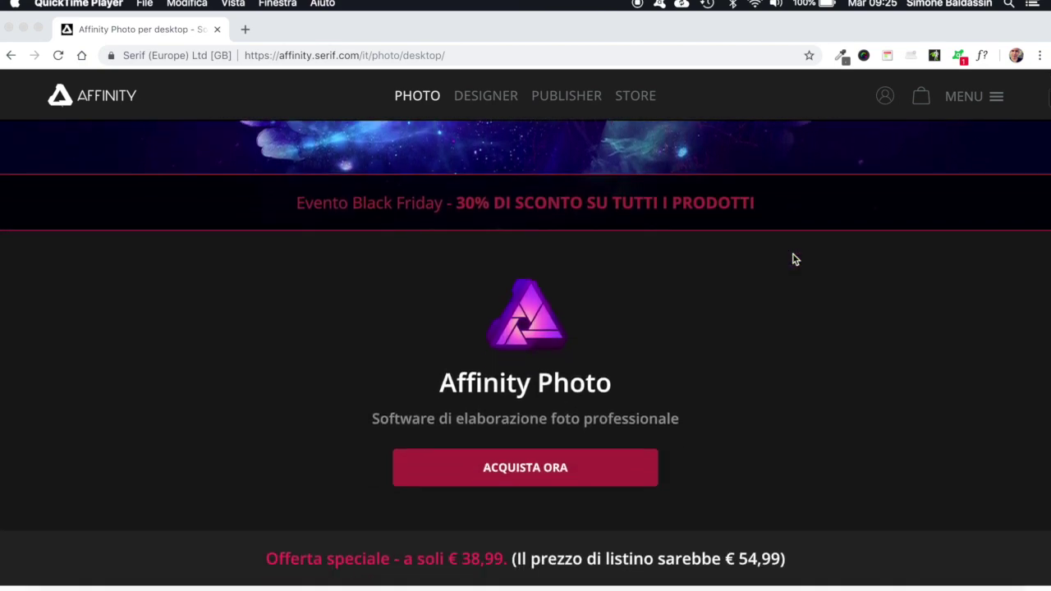
scroll(793, 259, "down", 3)
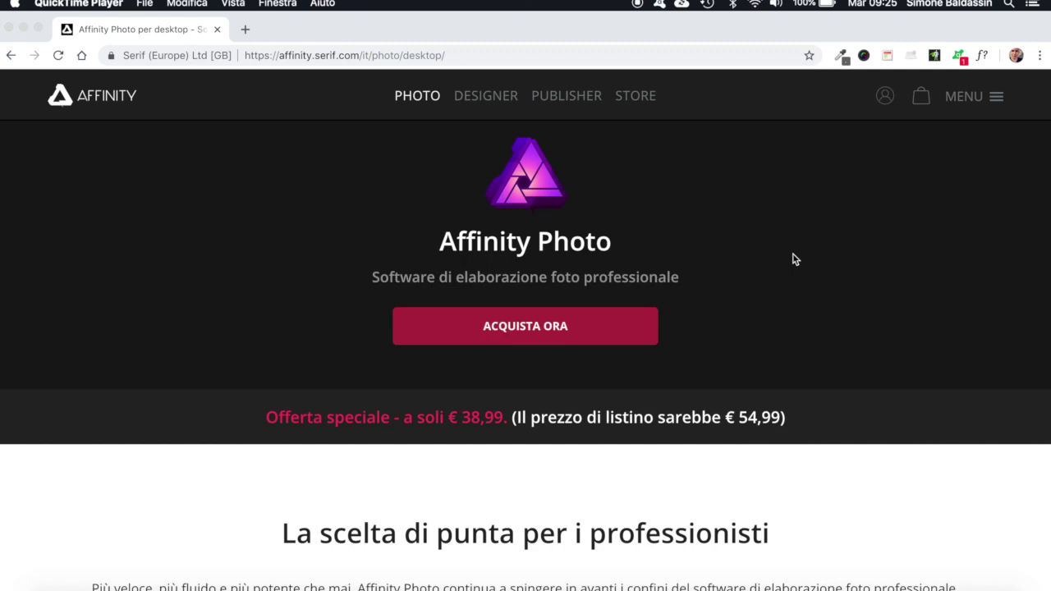
scroll(793, 259, "down", 2)
scroll(877, 254, "down", 2)
scroll(877, 254, "down", 2)
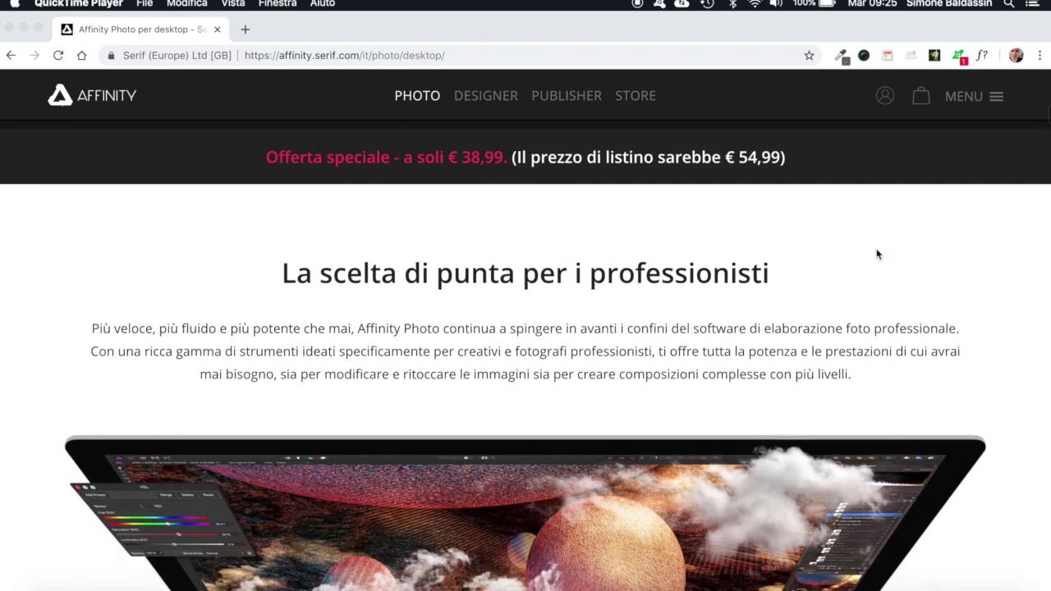
scroll(877, 254, "down", 2)
scroll(878, 255, "down", 2)
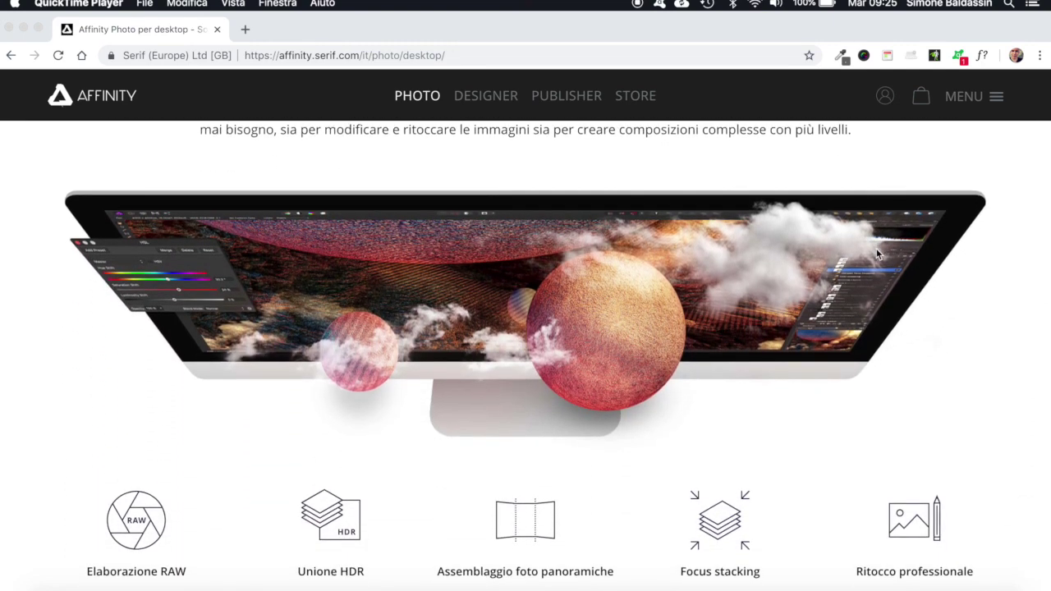
scroll(876, 255, "down", 3)
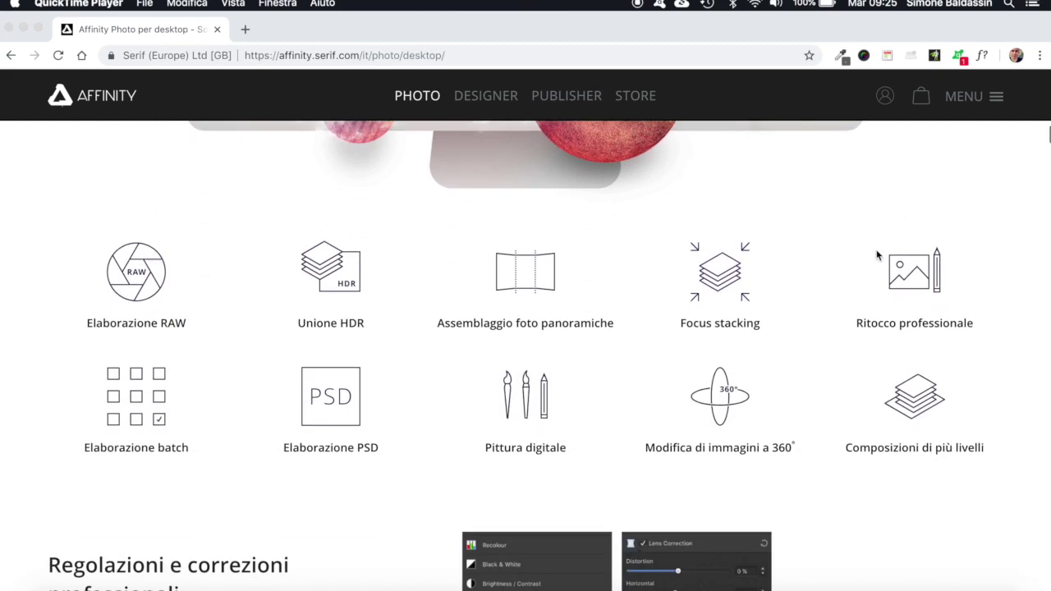
scroll(877, 255, "up", 5)
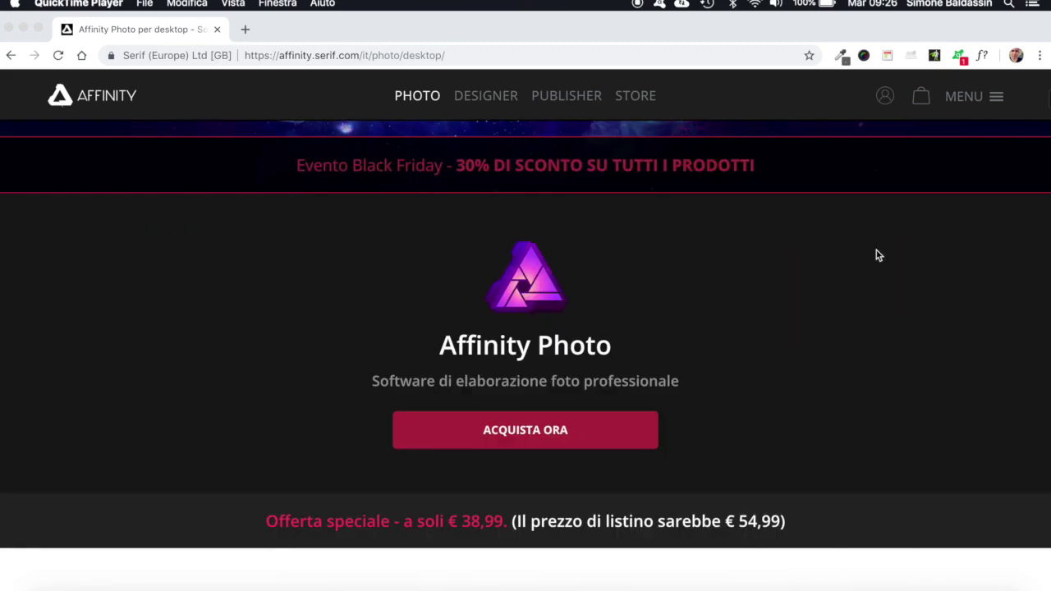
scroll(877, 255, "up", 5)
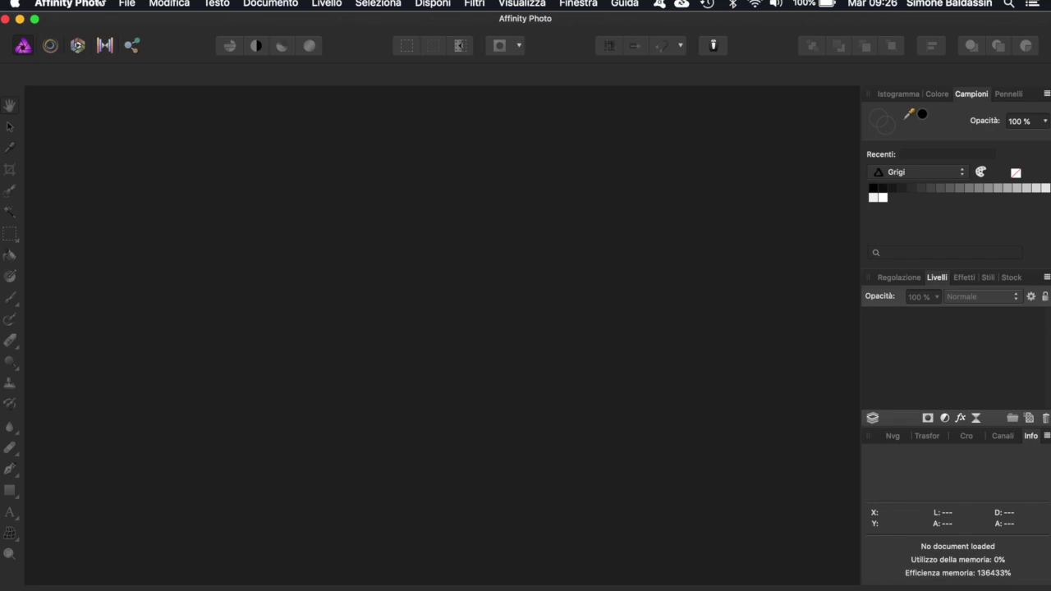
Start a new document and set its type to Web with the WXGA preset
left_click(129, 4)
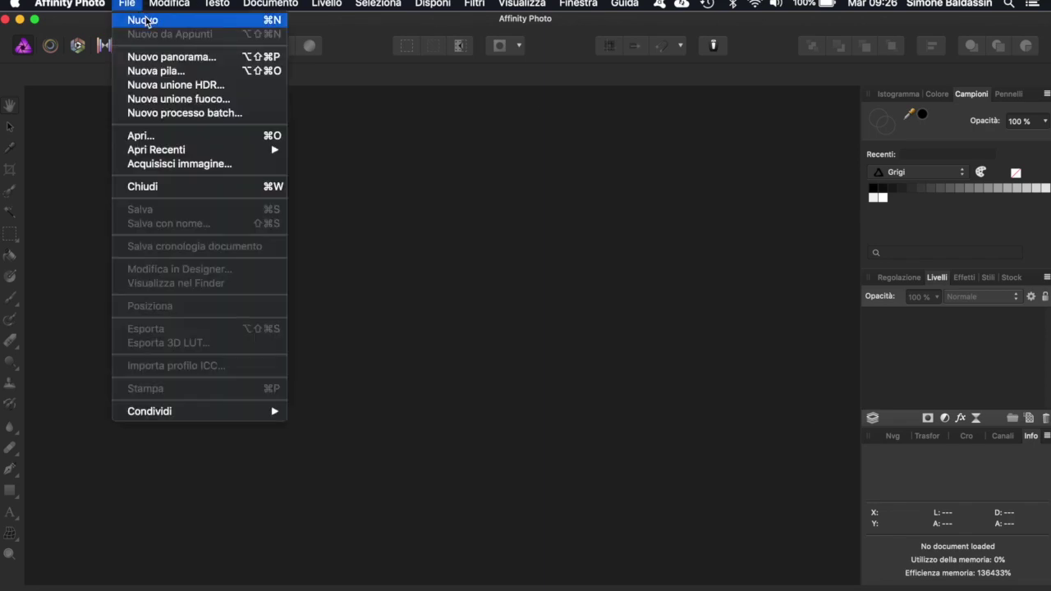
left_click(145, 20)
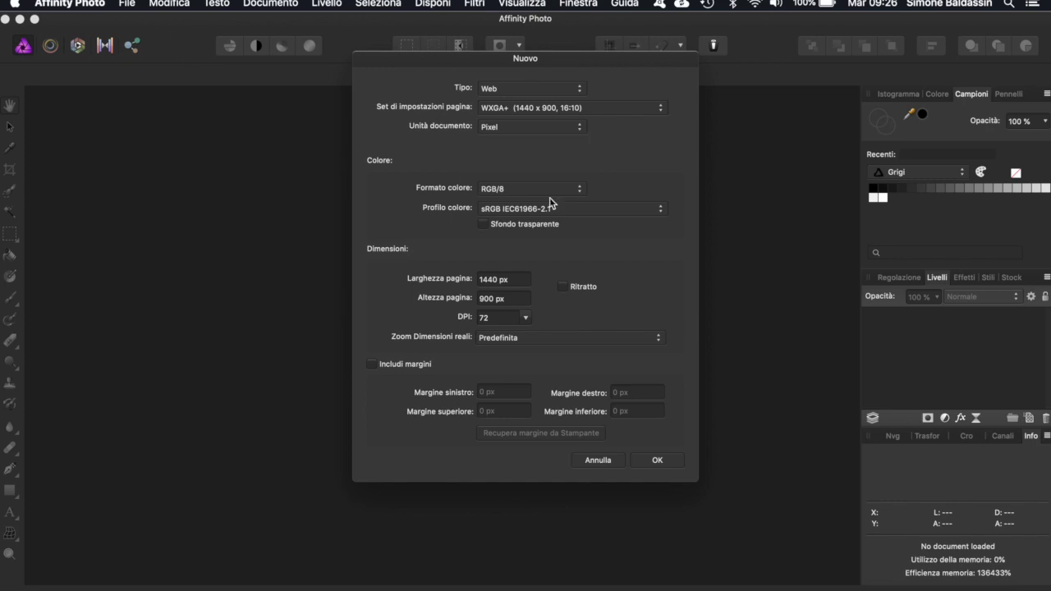
left_click(578, 87)
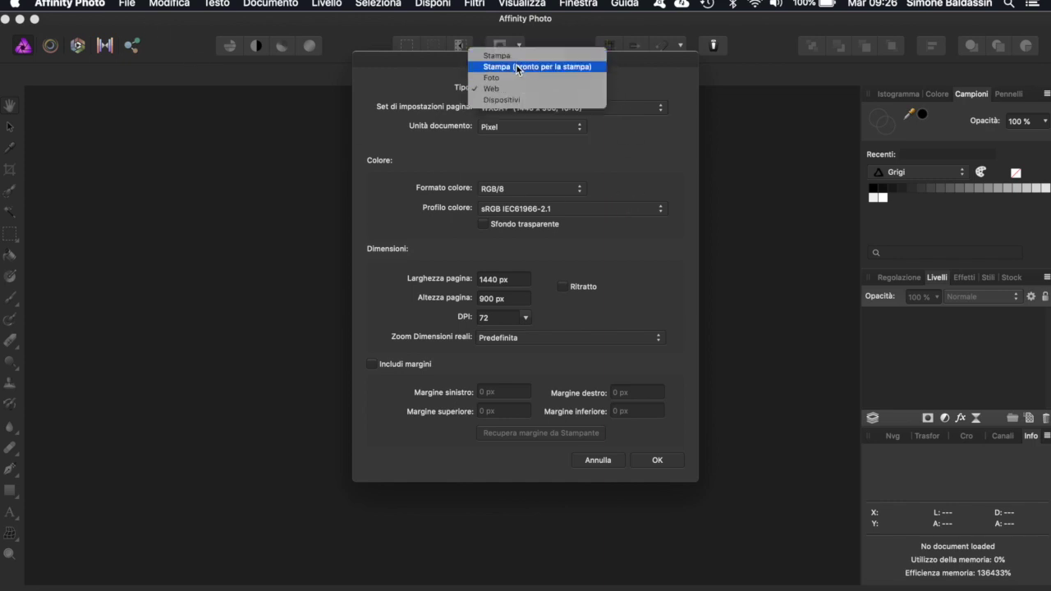
left_click(500, 100)
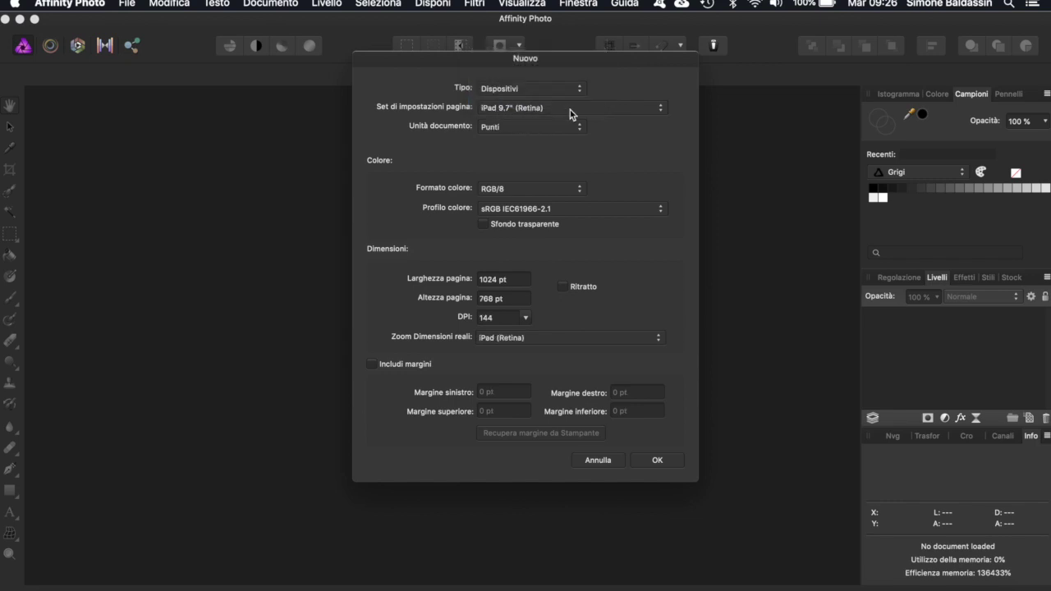
left_click(660, 108)
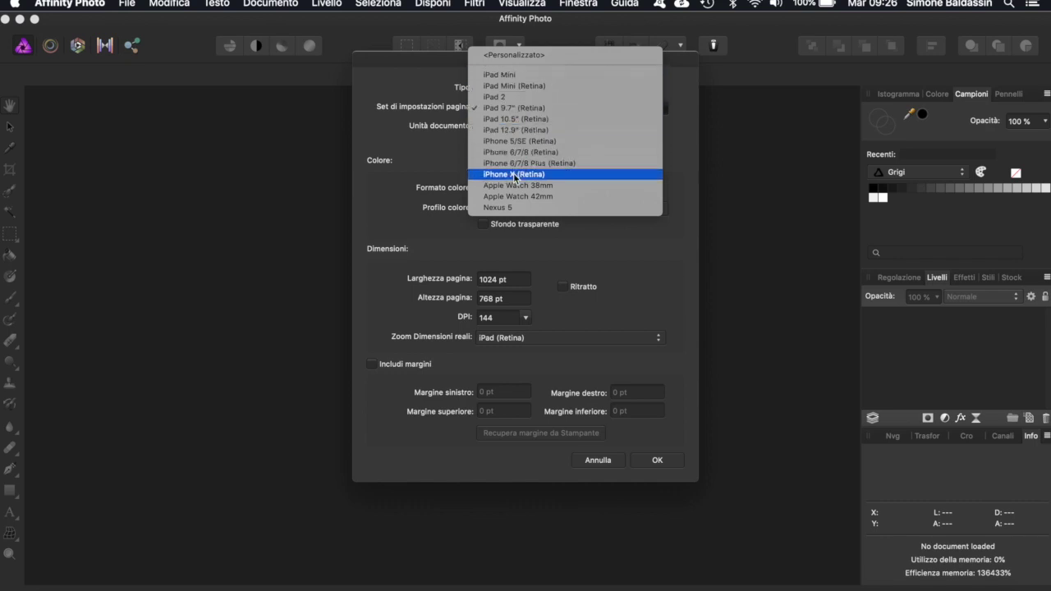
left_click(511, 97)
left_click(530, 88)
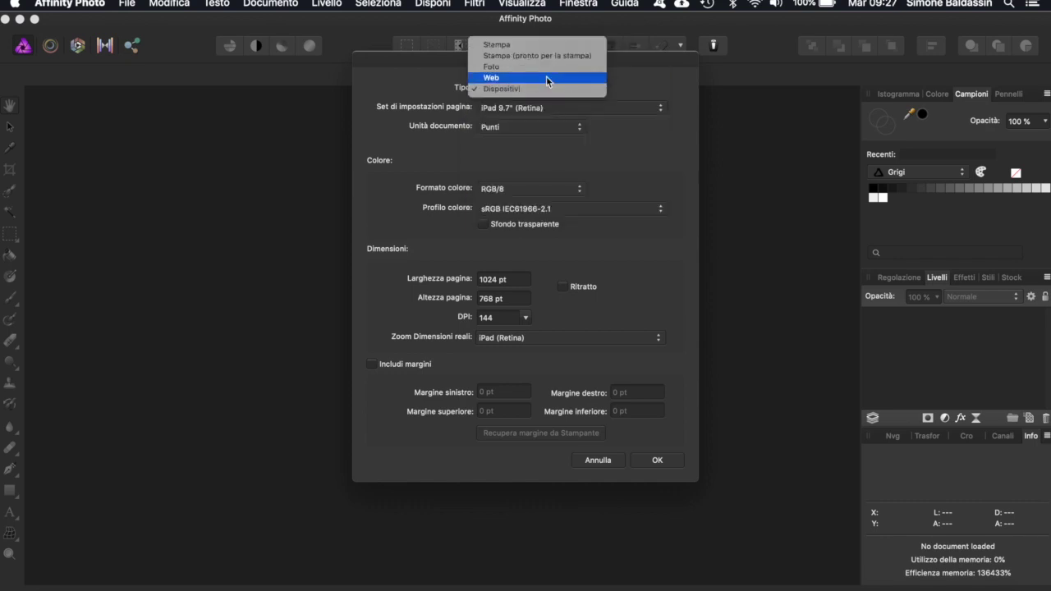
left_click(510, 78)
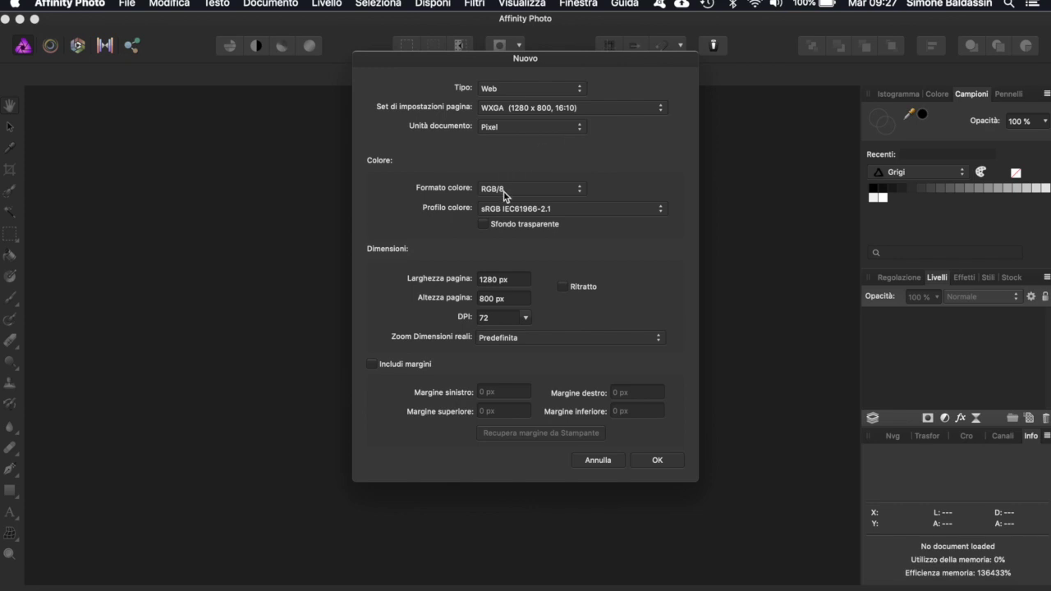
Give it a transparent RGB/8 sRGB background in landscape and create the 1280 × 800 document
left_click(582, 189)
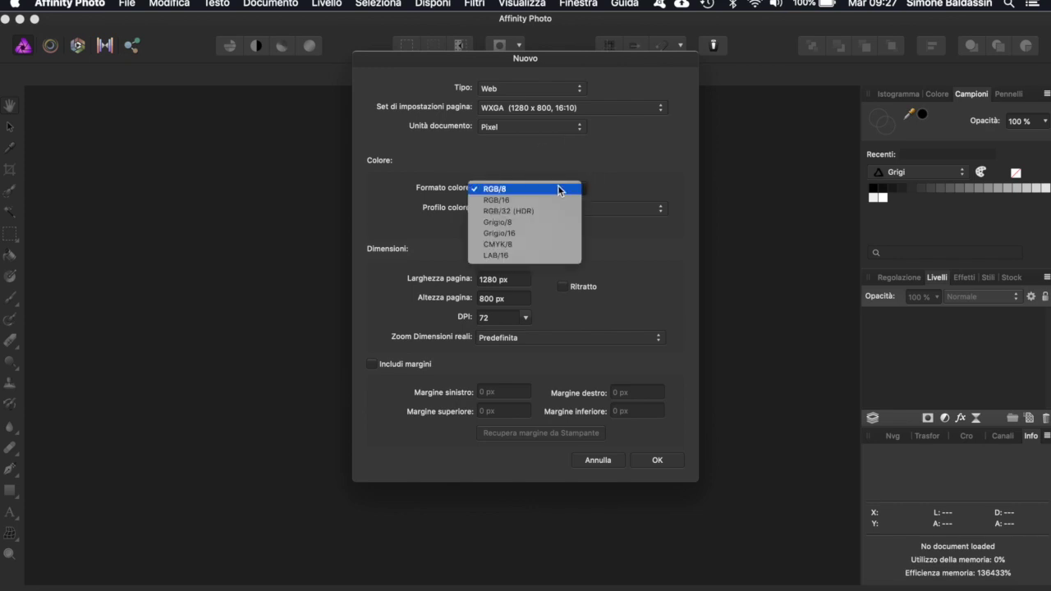
left_click(567, 190)
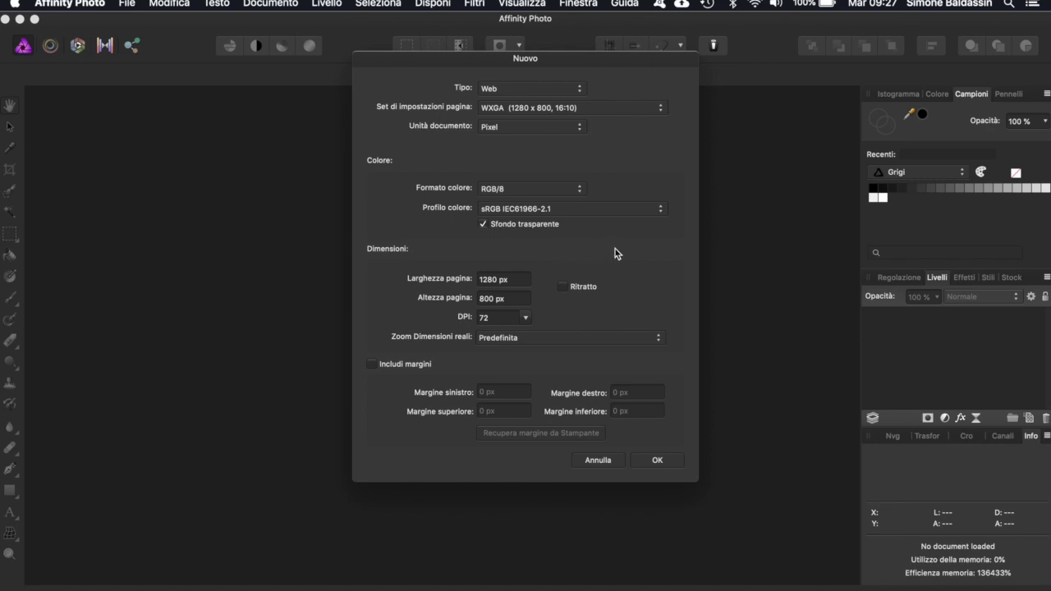
left_click(662, 212)
left_click(662, 211)
left_click(565, 289)
left_click(565, 289)
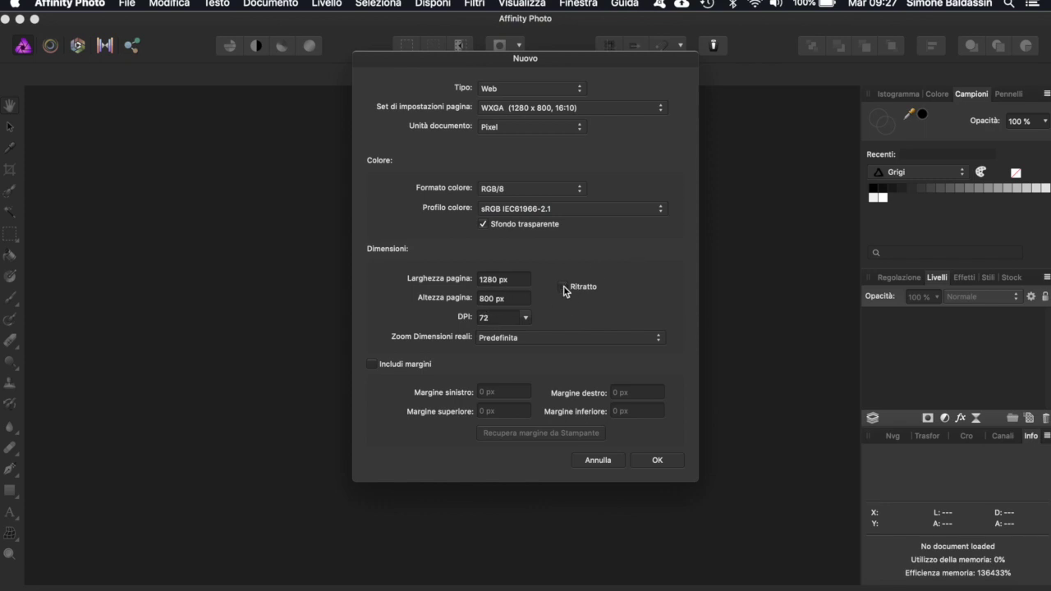
left_click(526, 318)
left_click(529, 323)
left_click(662, 340)
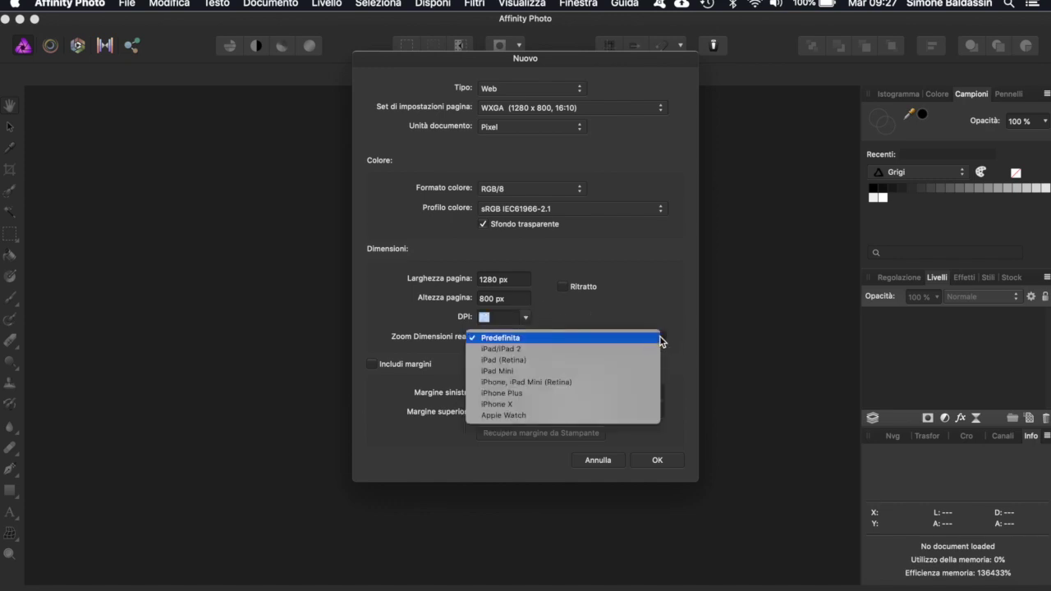
left_click(660, 337)
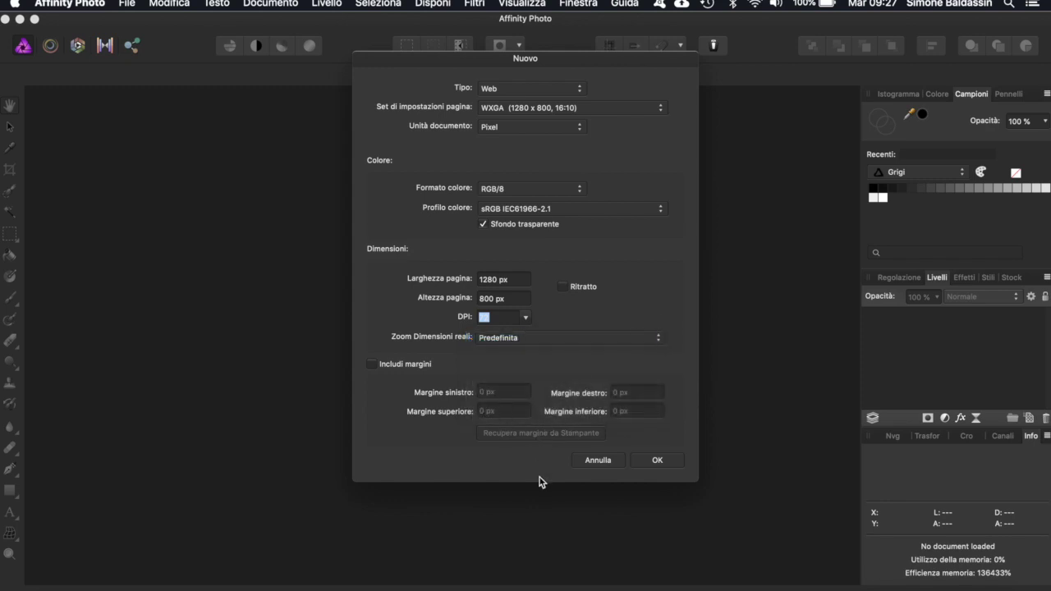
left_click(657, 460)
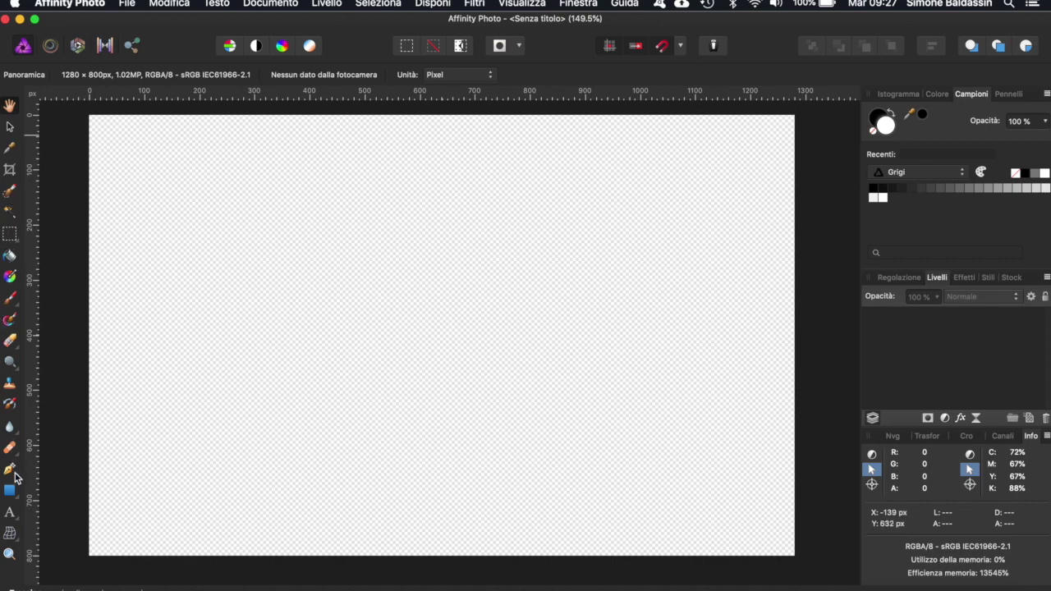
Drag a horizontal guide from the top ruler onto the canvas, then remove it
left_click(10, 127)
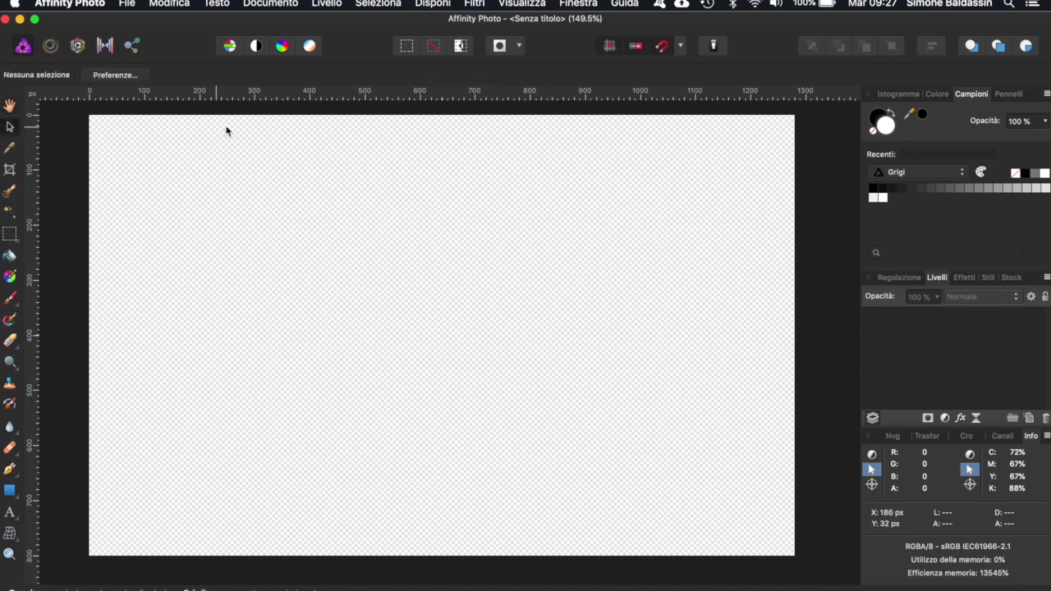
left_click_drag(285, 96, 292, 167)
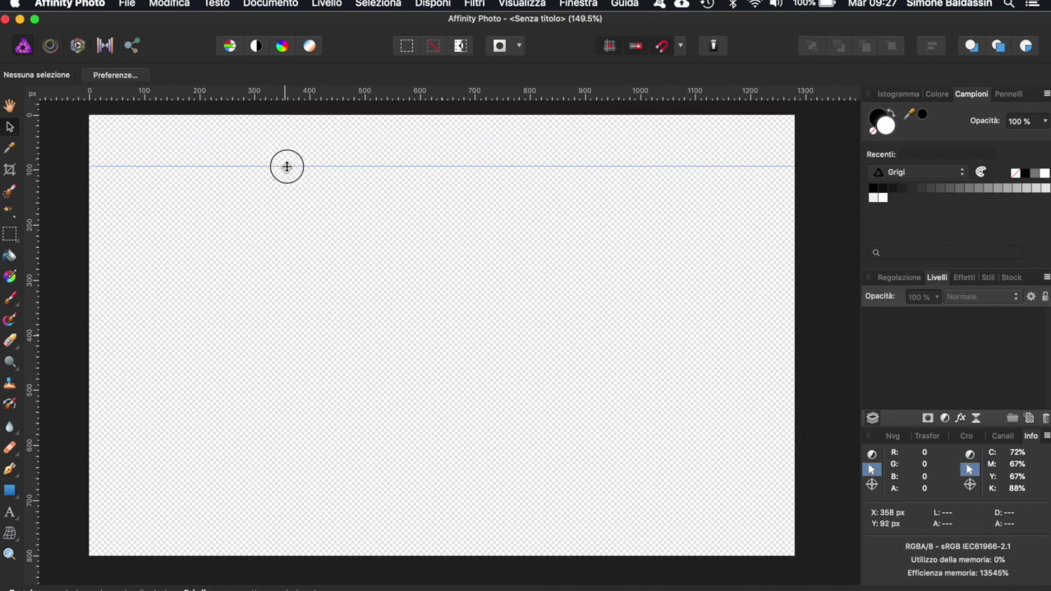
left_click_drag(298, 168, 305, 90)
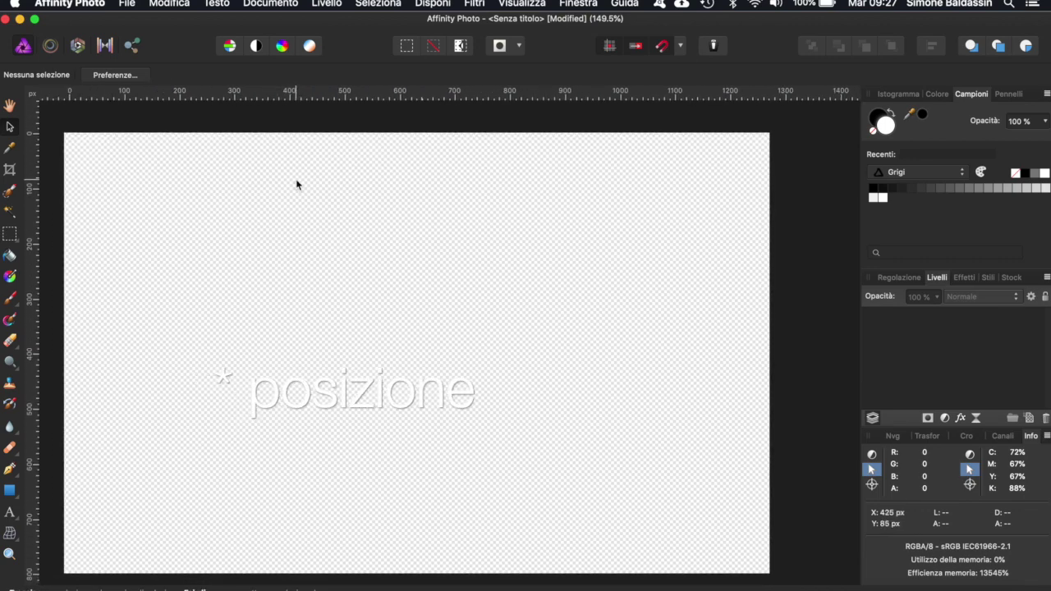
scroll(297, 184, "left", 2)
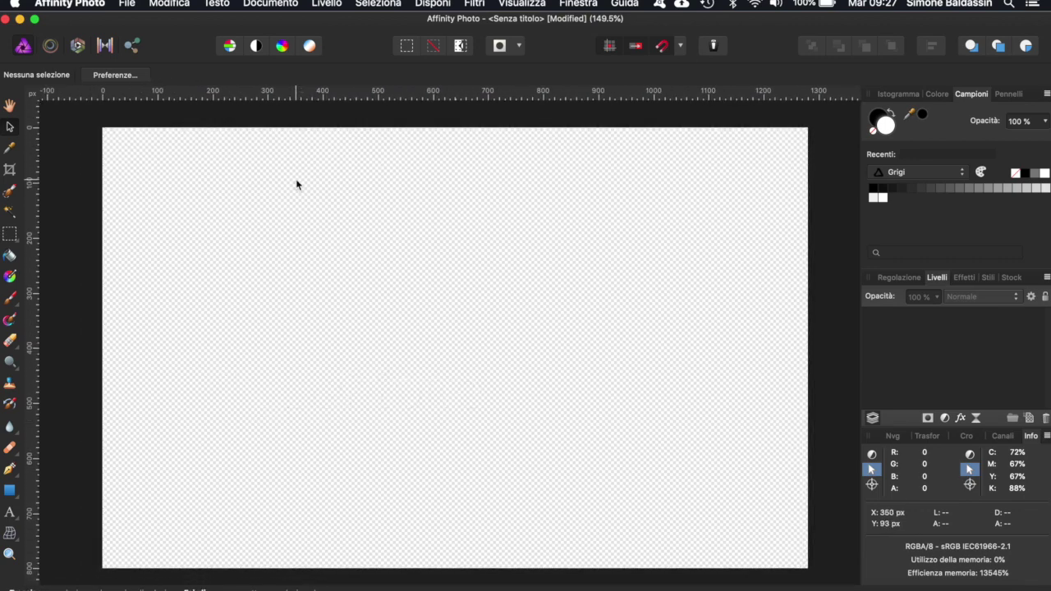
Look through the View menu without choosing anything, then bring up the shape tool flyout
left_click(536, 6)
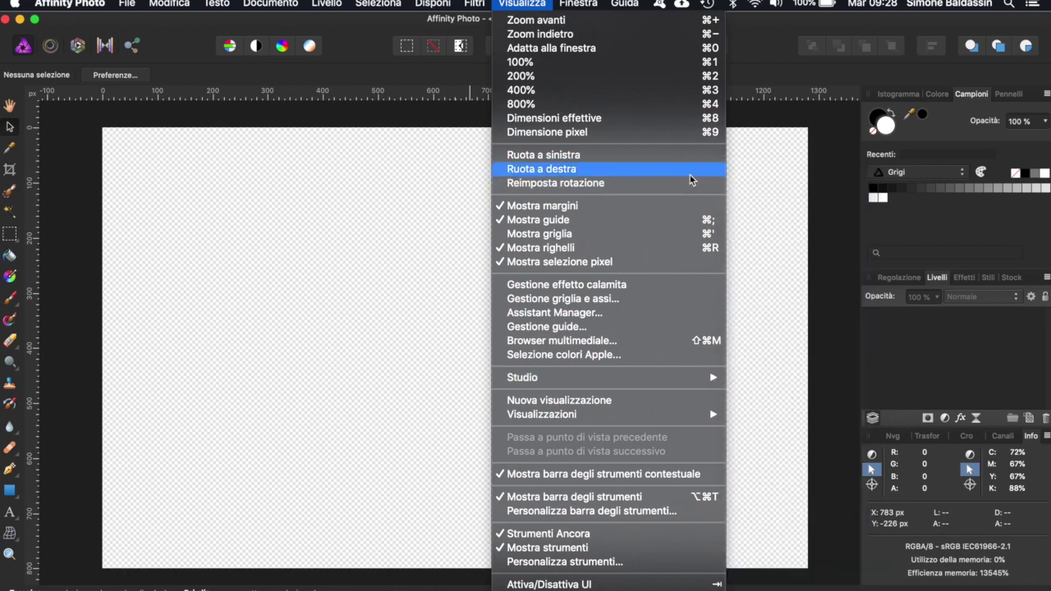
left_click(416, 217)
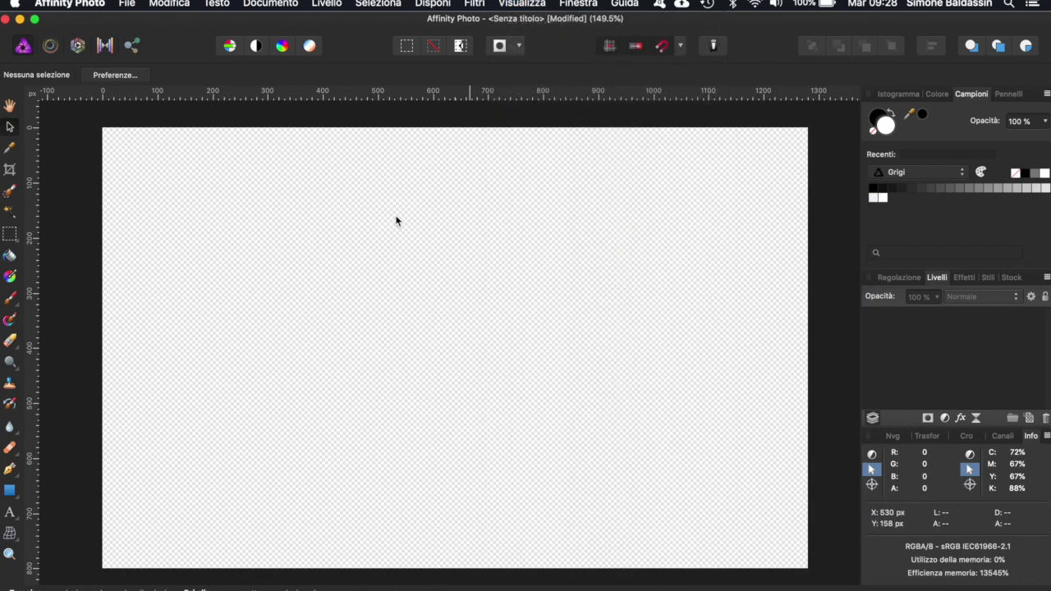
left_click(12, 493)
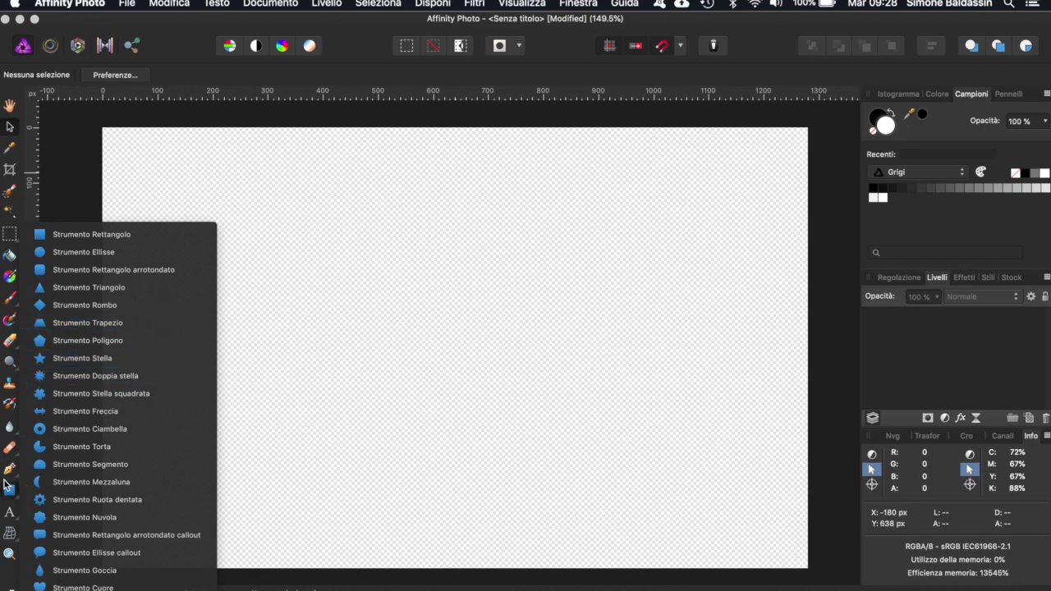
Draw a white rectangle, tweak its layer's source blend range, and keep the layer visible
left_click(94, 238)
mouse_move(162, 174)
left_mouse_down()
mouse_move(320, 253)
mouse_move(411, 260)
left_mouse_up()
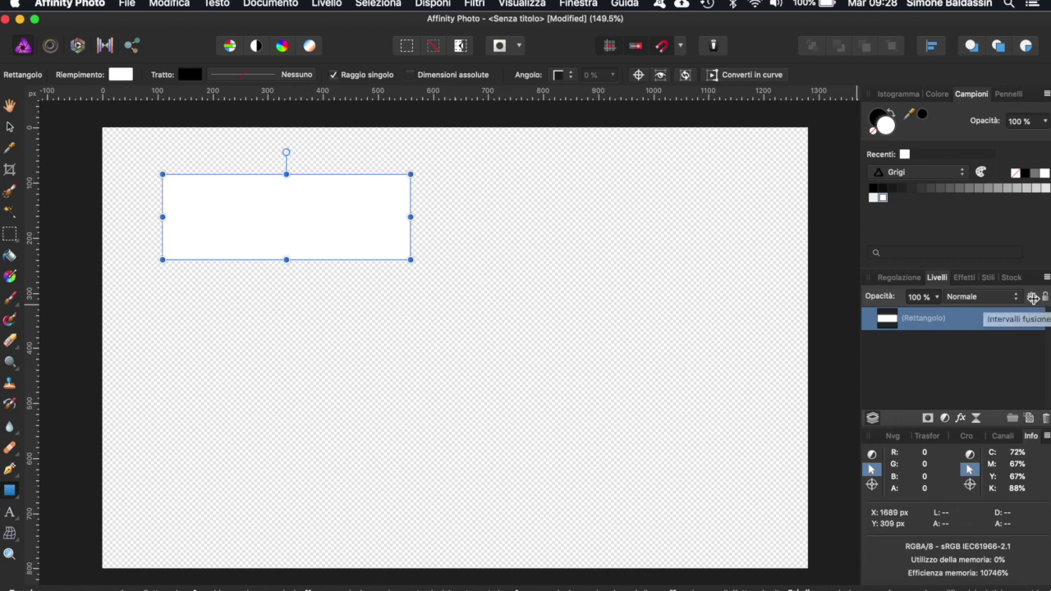
left_click(1033, 297)
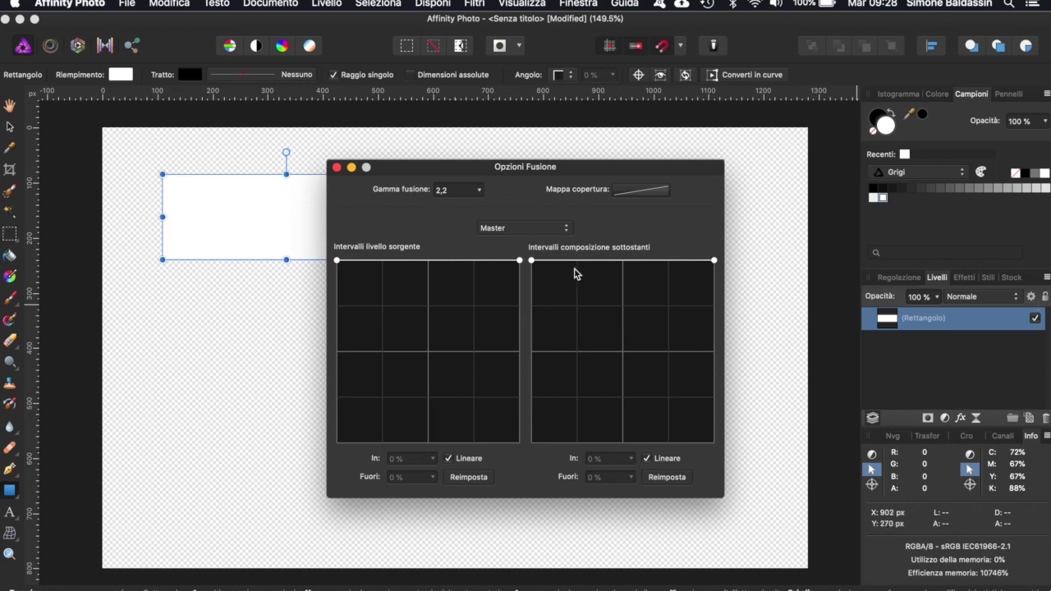
mouse_move(519, 261)
left_mouse_down()
mouse_move(522, 355)
mouse_move(530, 260)
left_mouse_up()
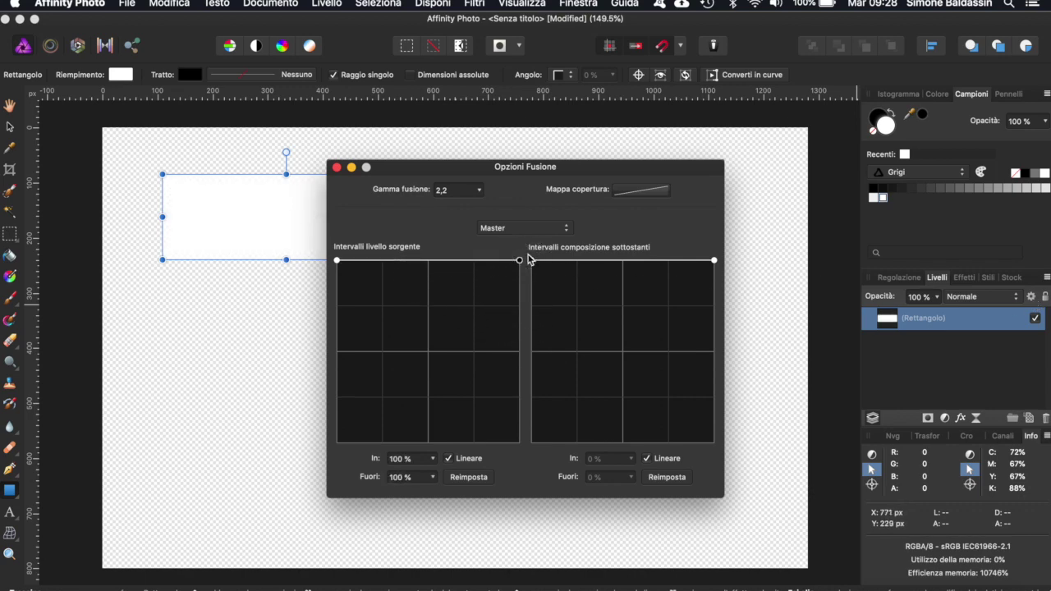
left_click(337, 168)
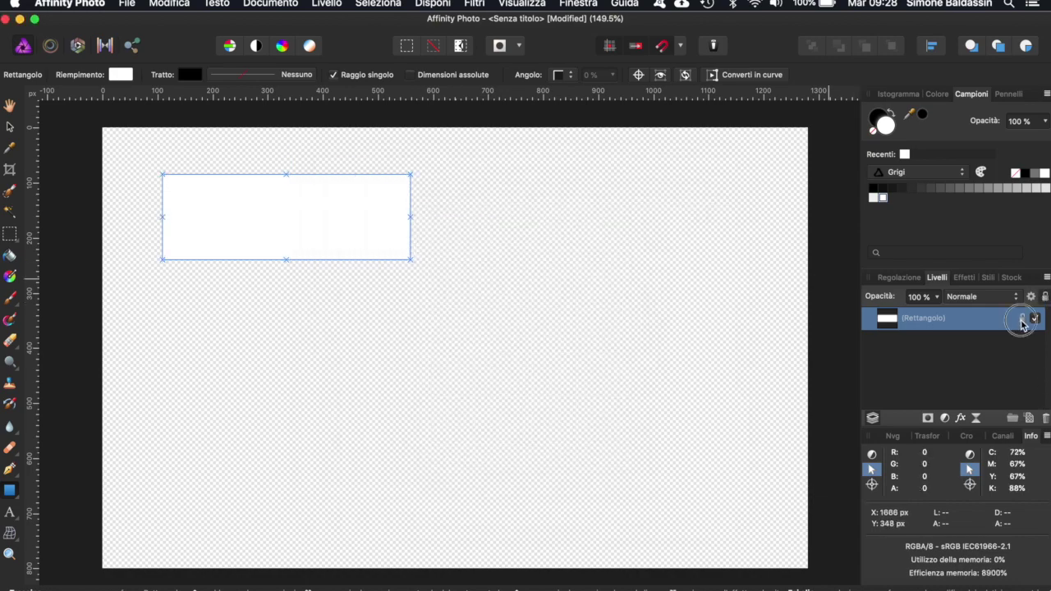
left_click(1034, 321)
left_click(1035, 320)
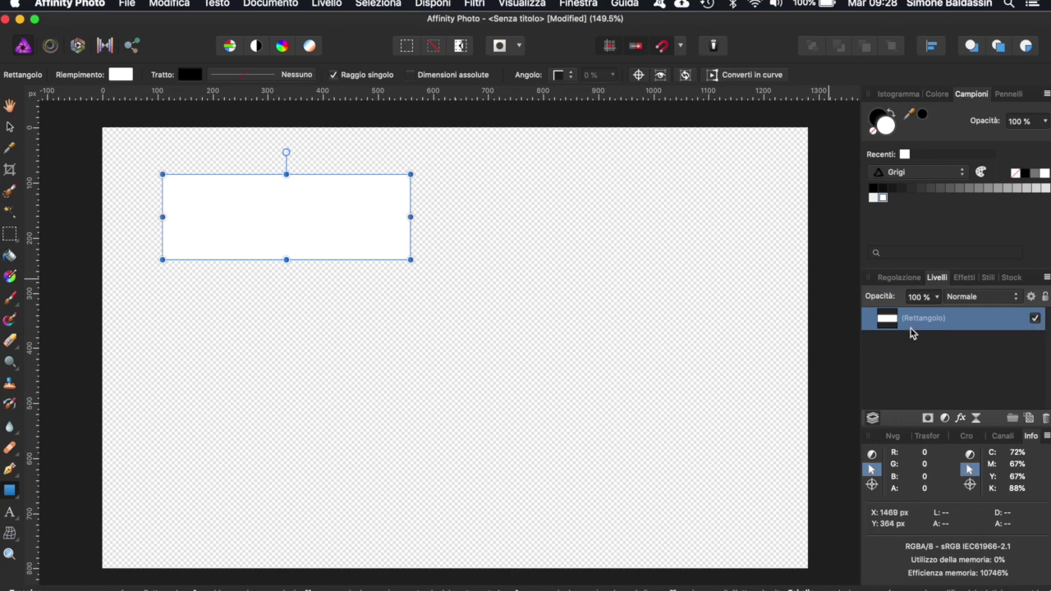
Rename the rectangle layer to 'prova', then enlarge and rotate the rectangle
double_click(922, 319)
type("prova")
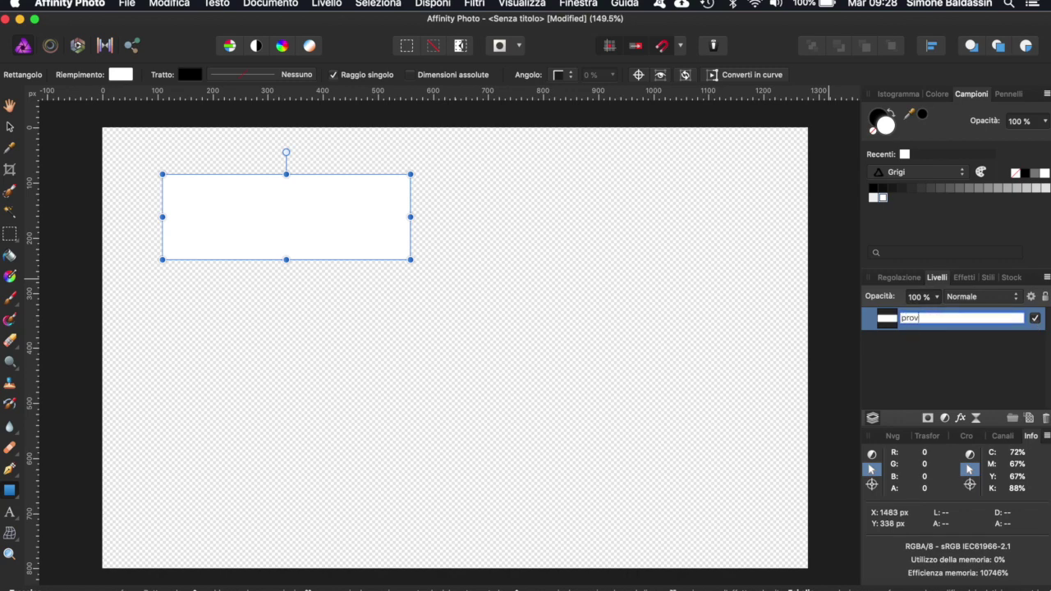
key("Return")
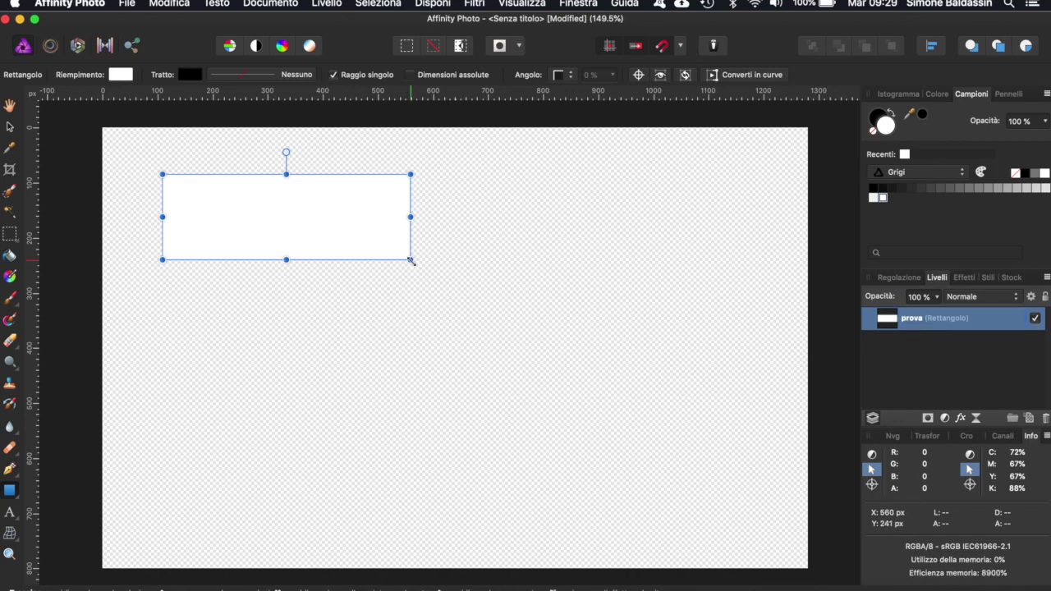
mouse_move(411, 260)
left_mouse_down()
mouse_move(551, 267)
mouse_move(418, 216)
mouse_move(435, 366)
mouse_move(559, 389)
left_mouse_up()
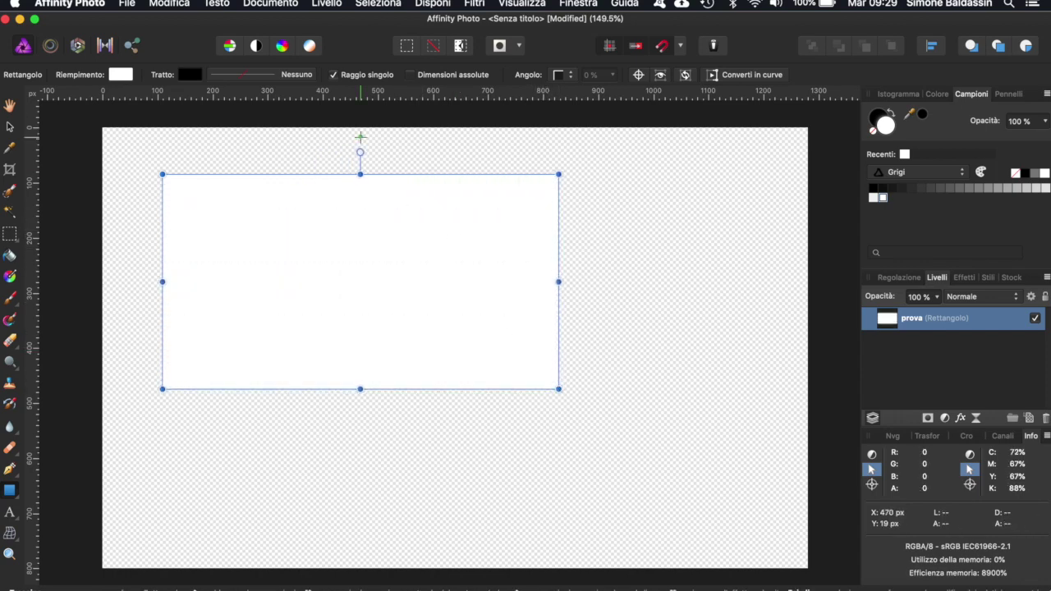
mouse_move(360, 153)
left_mouse_down()
mouse_move(347, 140)
mouse_move(311, 164)
mouse_move(249, 230)
mouse_move(364, 343)
mouse_move(453, 333)
mouse_move(284, 165)
mouse_move(366, 169)
mouse_move(311, 153)
left_mouse_up()
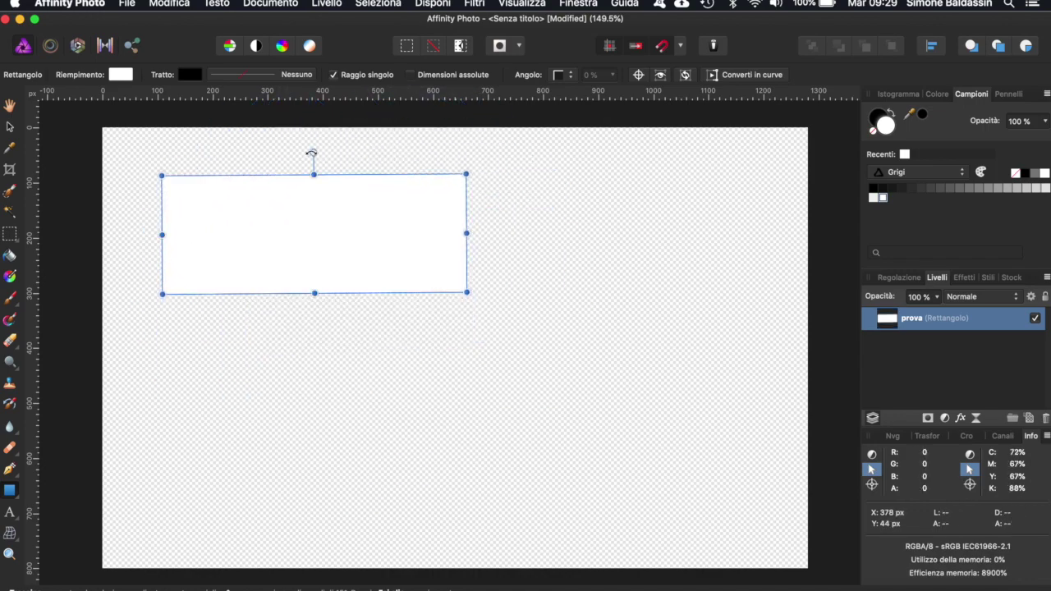
Fill the rectangle blue (hue 223, saturation 100, lightness 50)
left_click(10, 127)
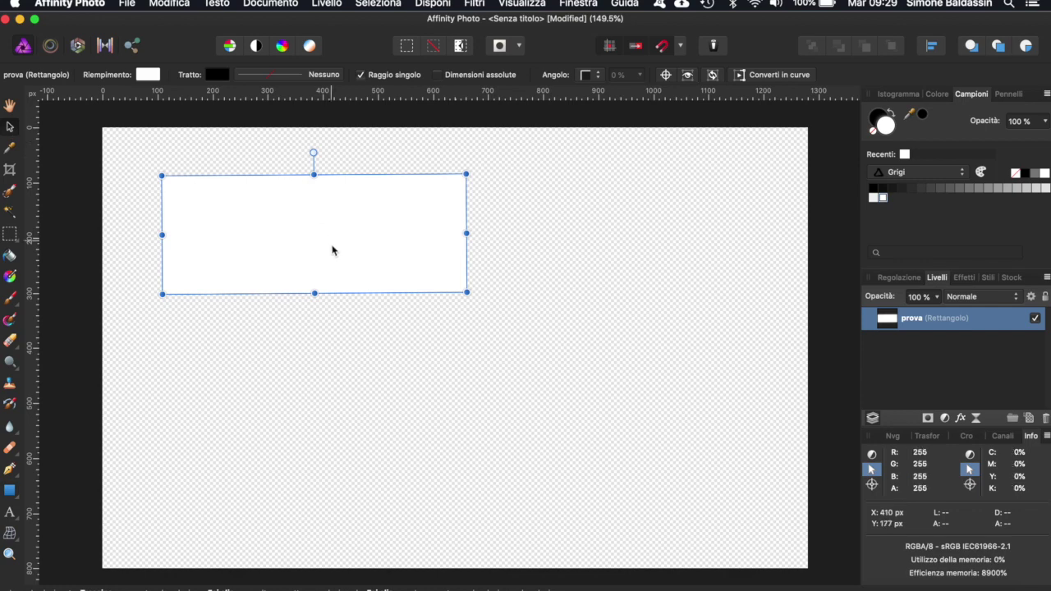
left_click(149, 76)
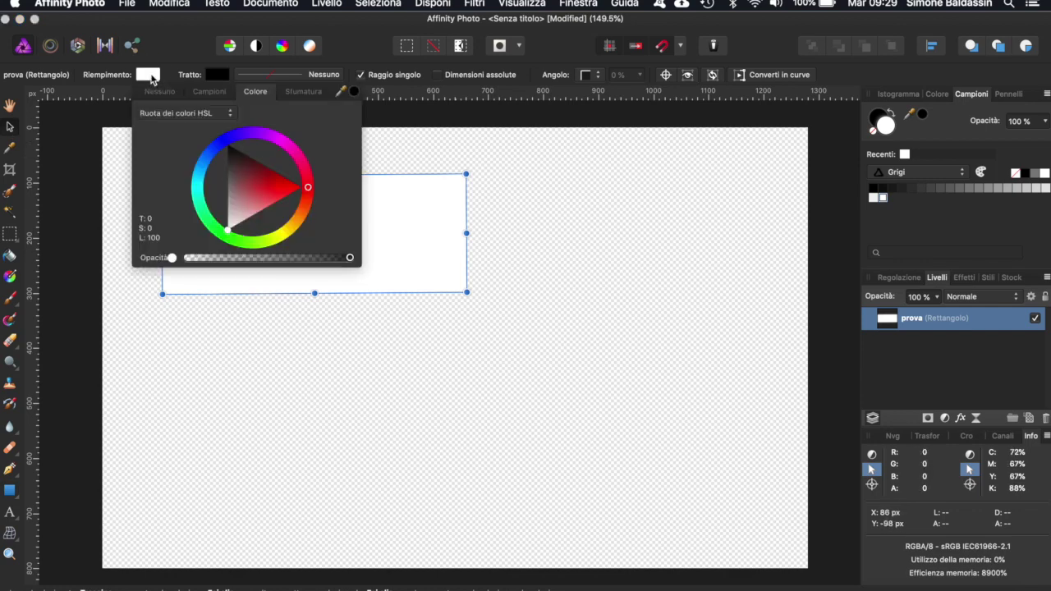
mouse_move(206, 205)
left_mouse_down()
mouse_move(196, 193)
mouse_move(213, 152)
left_mouse_up()
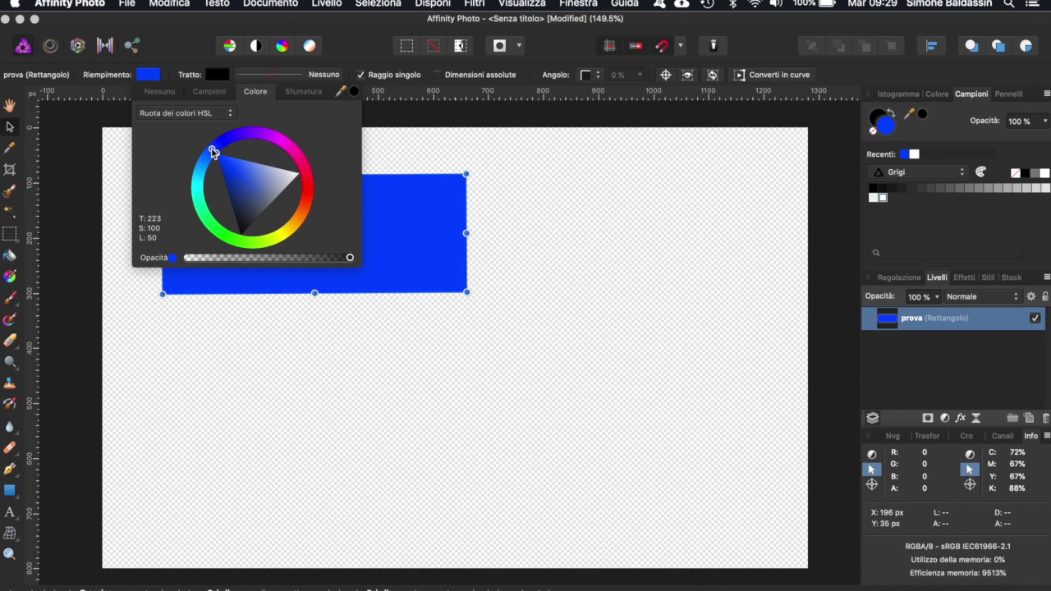
left_click(129, 4)
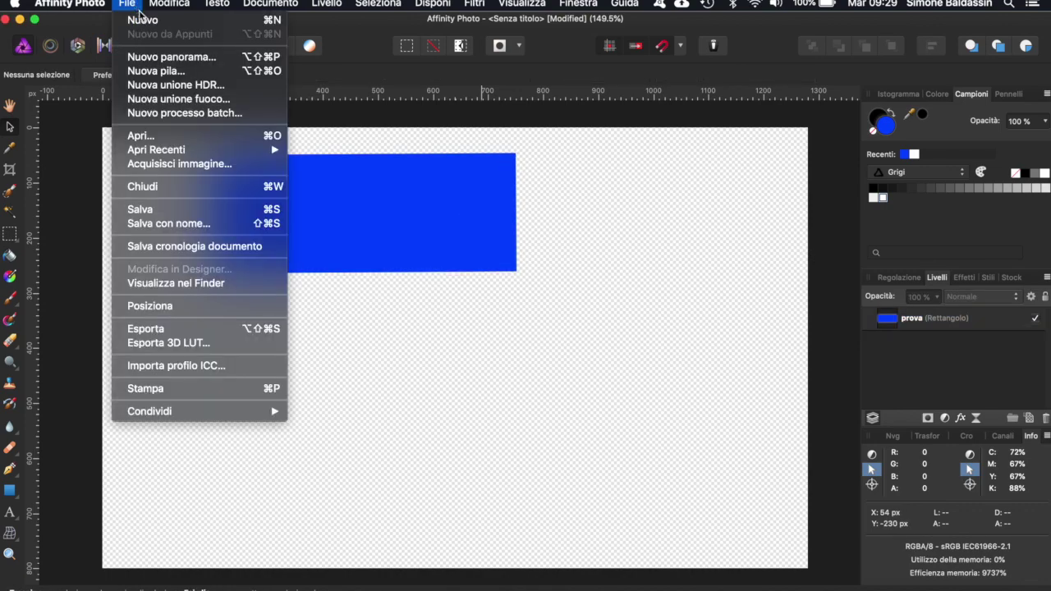
left_click(155, 329)
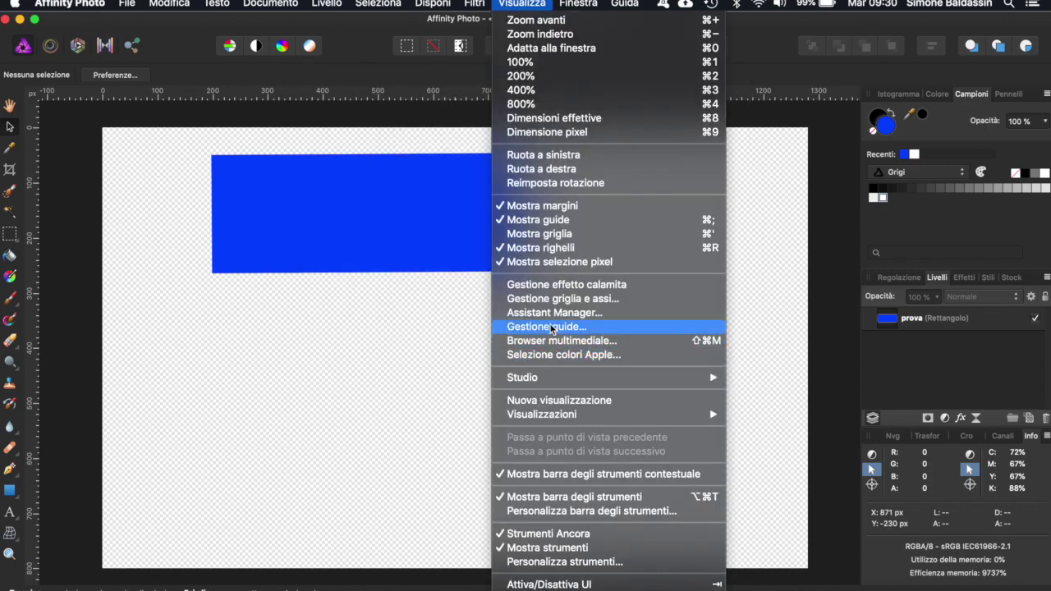
left_click(552, 328)
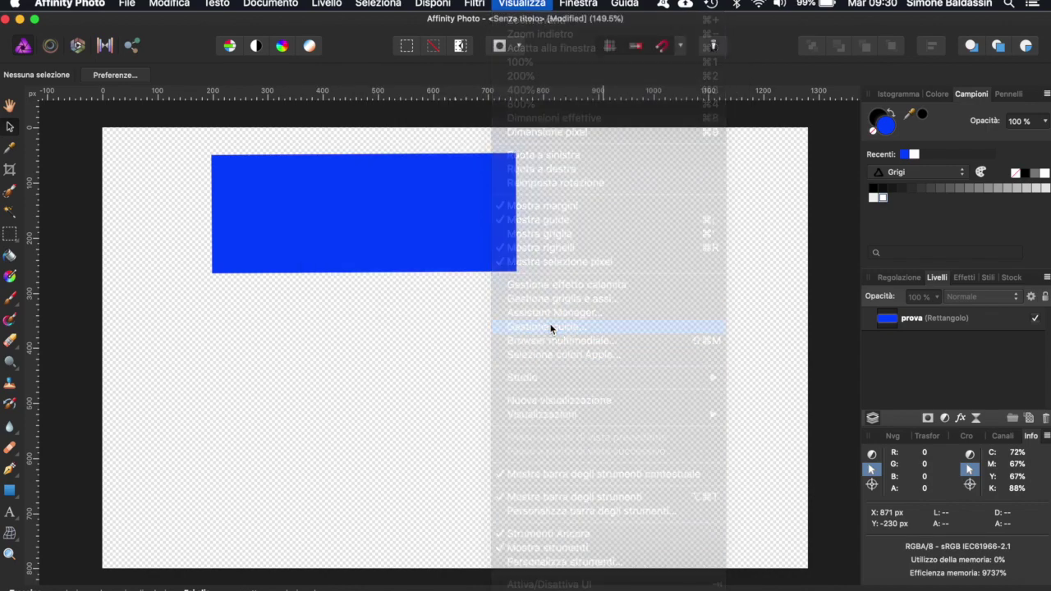
In the Guides Manager, add a 400 px horizontal, 640 px vertical and 30 px horizontal guide
left_click(117, 484)
left_click(241, 485)
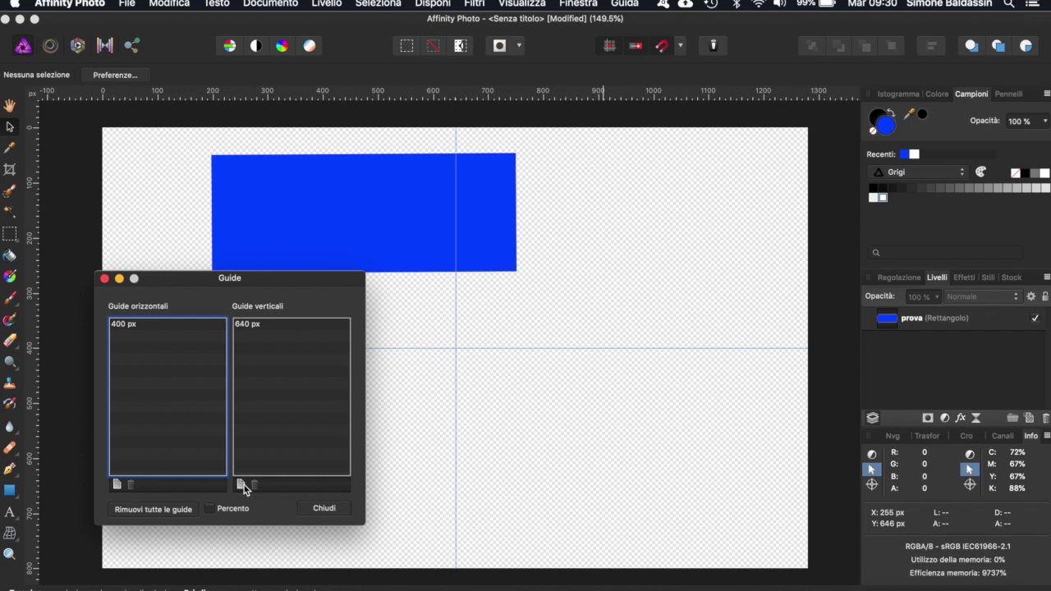
left_click(118, 486)
double_click(123, 338)
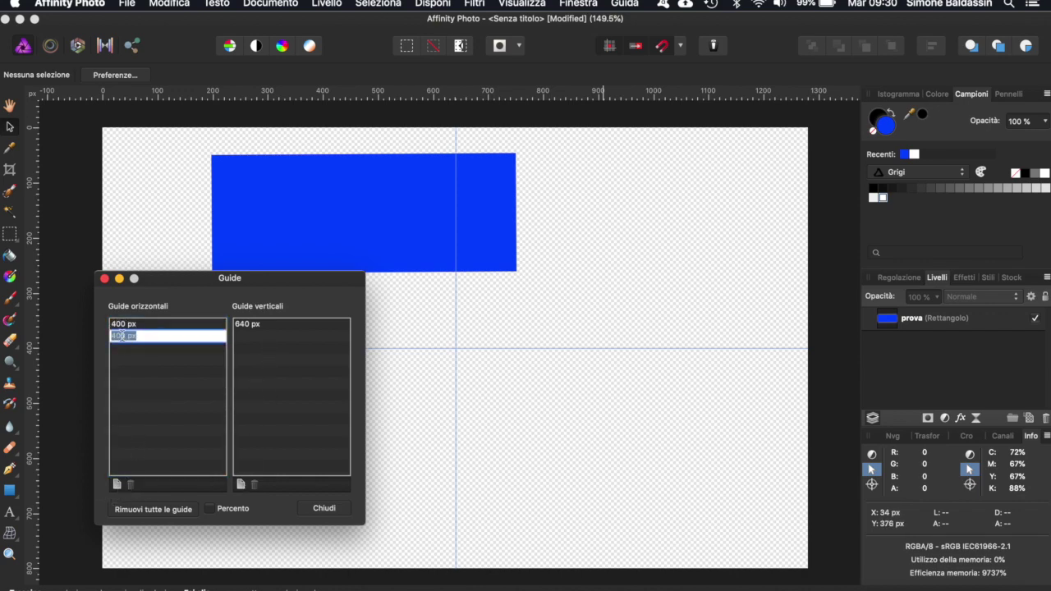
type("30")
key("Return")
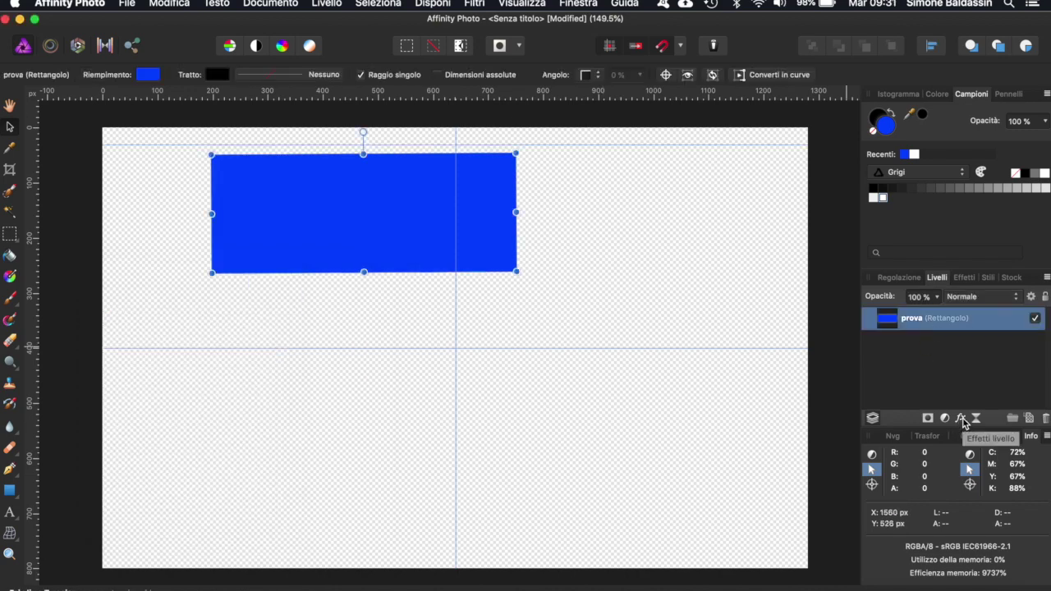
left_click(962, 418)
left_click_drag(428, 145, 702, 130)
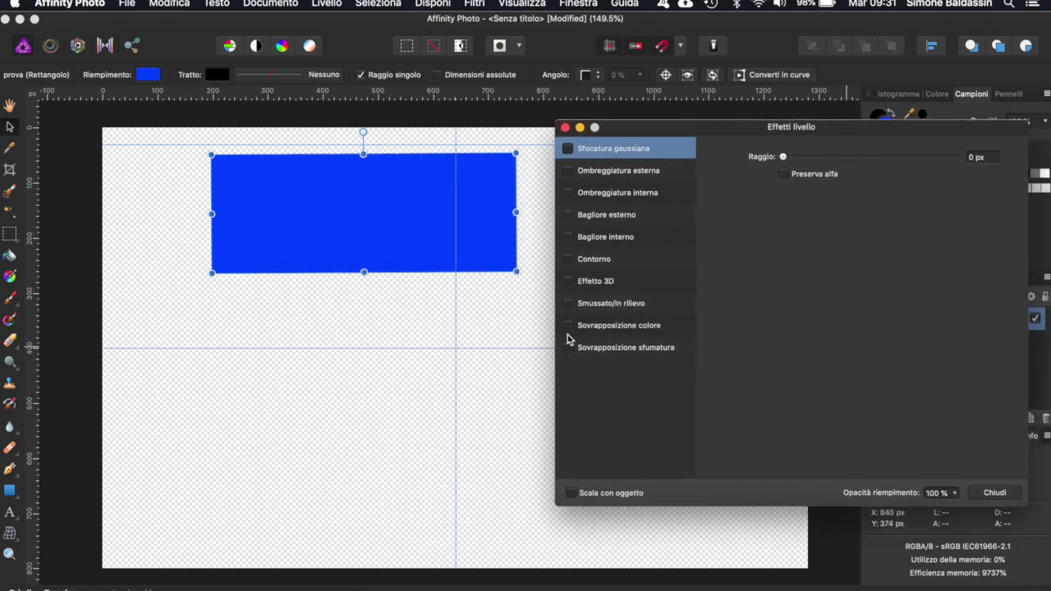
left_click(568, 327)
left_click(568, 328)
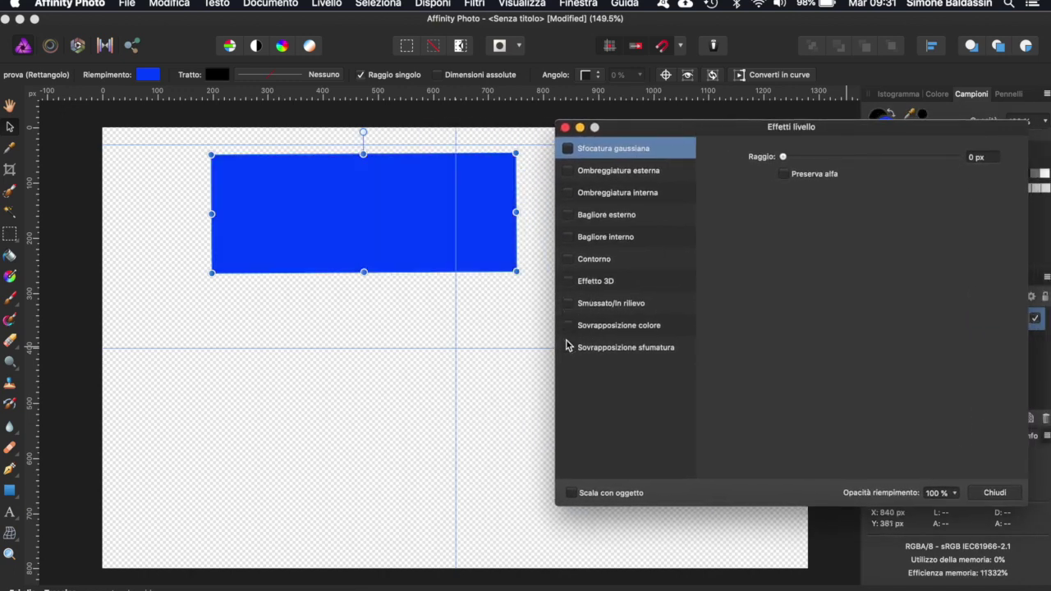
left_click(568, 348)
left_click(568, 349)
key("Escape")
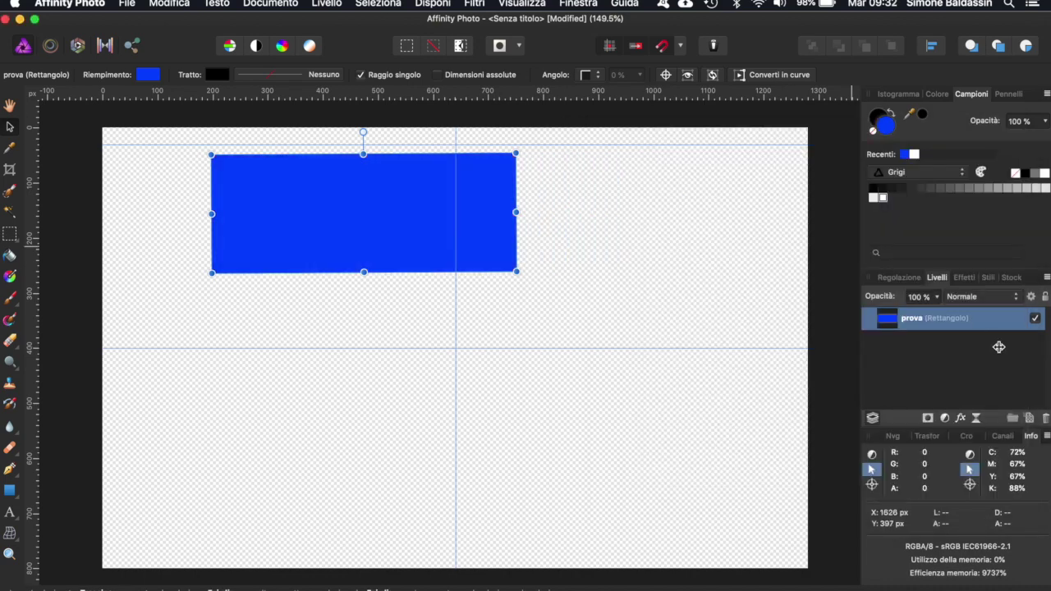
Draw a closed four-node shape with the Pen tool
left_click(9, 470)
left_click(364, 364)
left_click(542, 327)
left_click(586, 433)
left_click(398, 505)
left_click(364, 365)
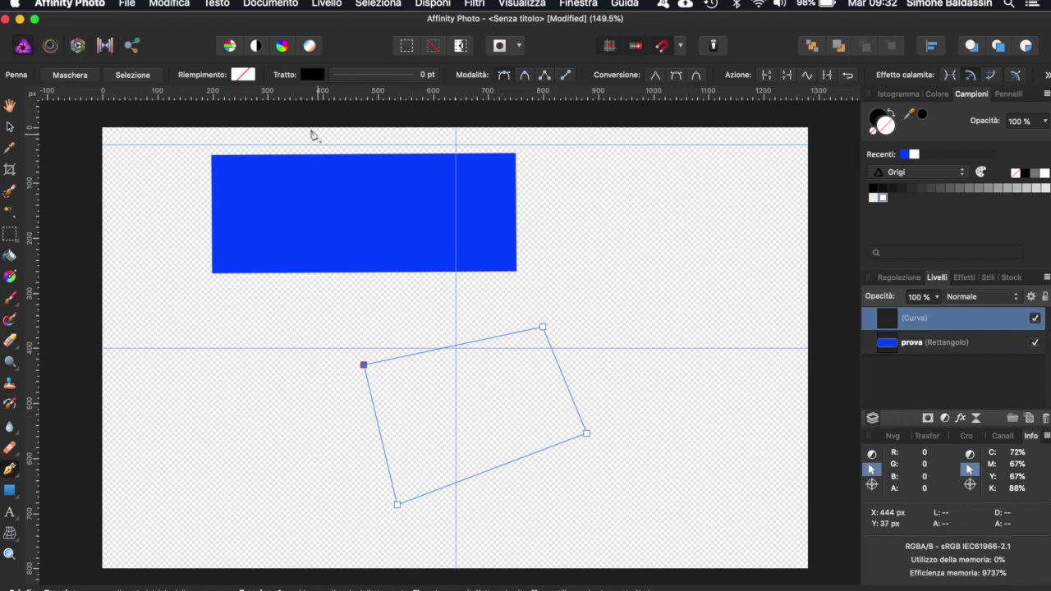
Fill the new shape with red from the full colour palette swatches
left_click(243, 74)
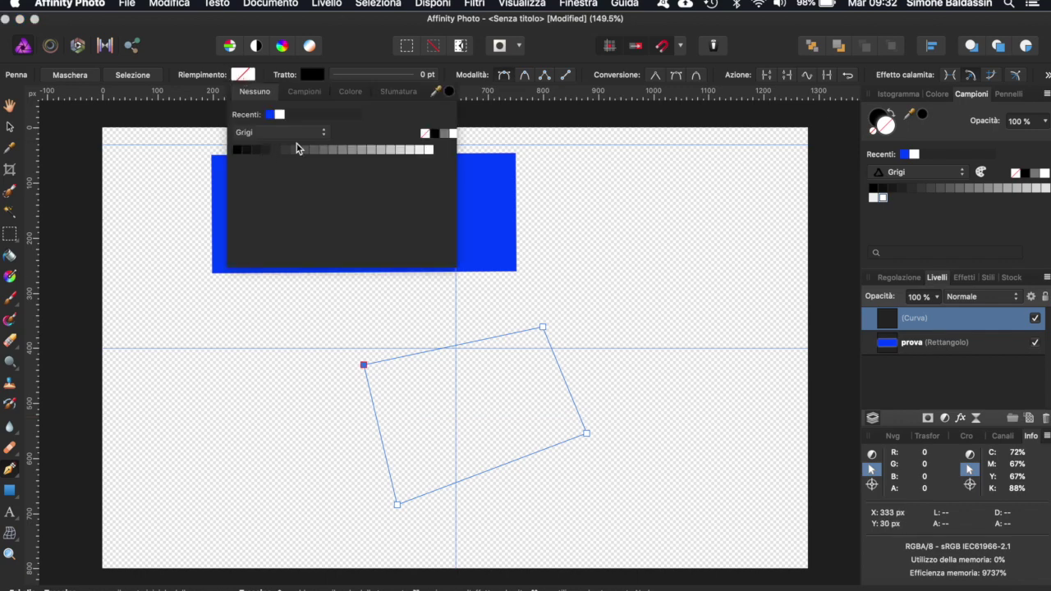
left_click(325, 132)
left_click(270, 151)
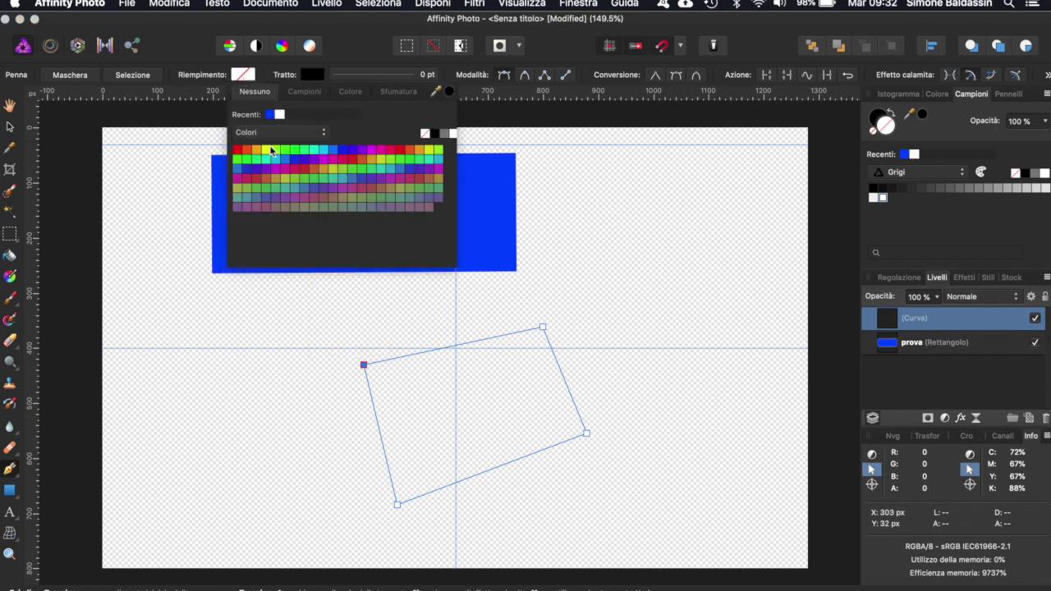
left_click(351, 161)
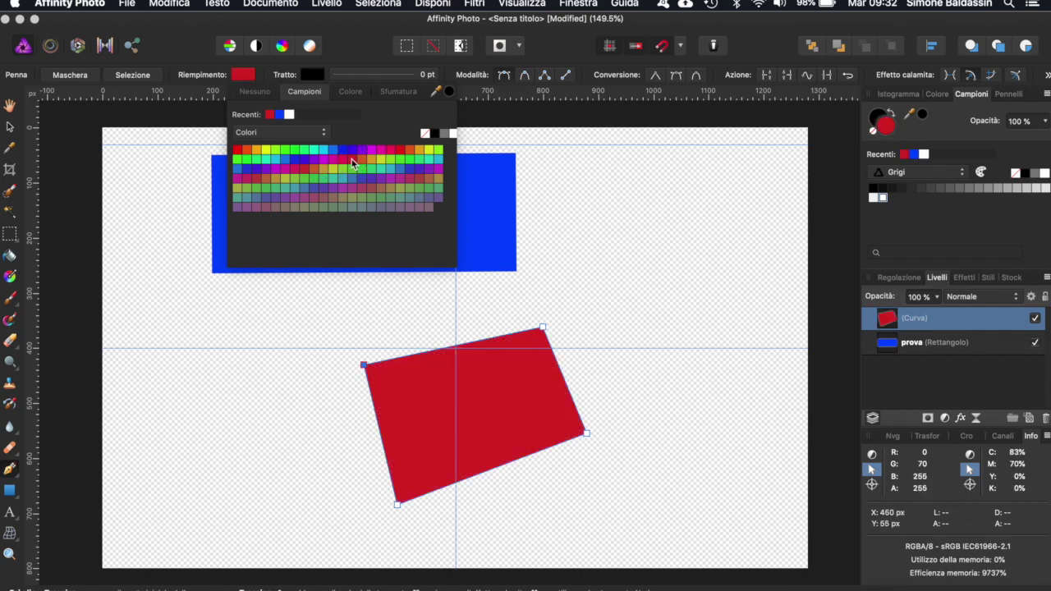
left_click(244, 76)
Move the red shape to the lower left and place its layer below 'prova'
left_click(10, 127)
mouse_move(487, 415)
left_mouse_down()
mouse_move(282, 397)
mouse_move(287, 313)
left_mouse_up()
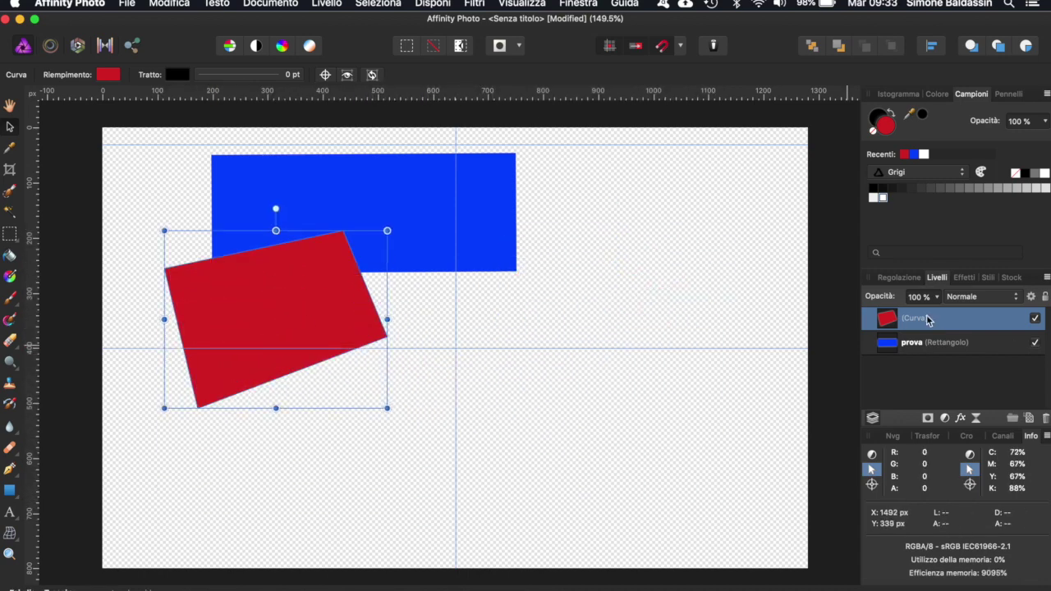
left_click_drag(921, 319, 930, 354)
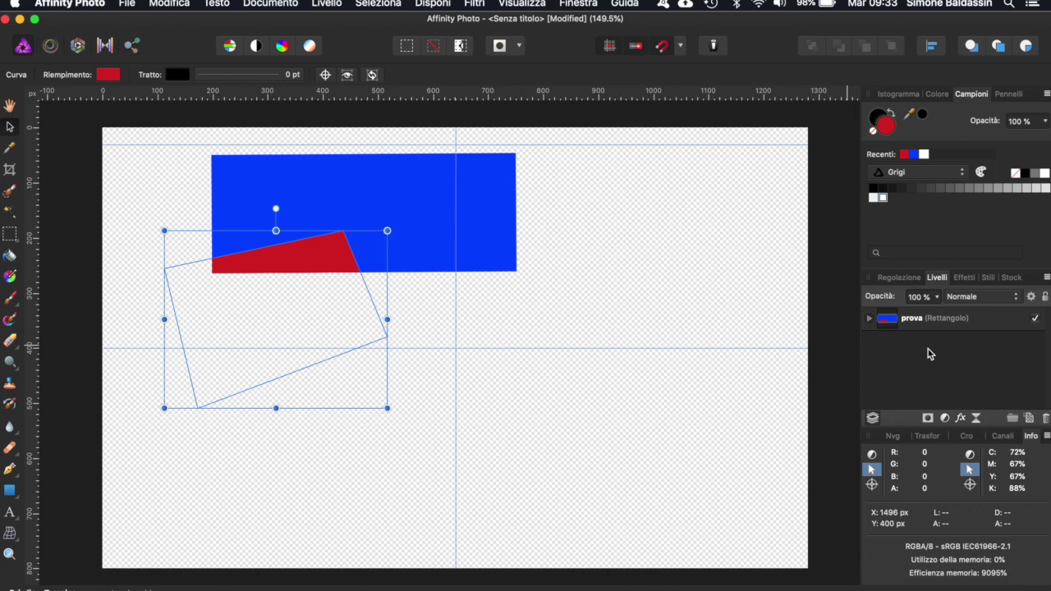
left_click(869, 320)
left_click_drag(922, 349, 895, 337)
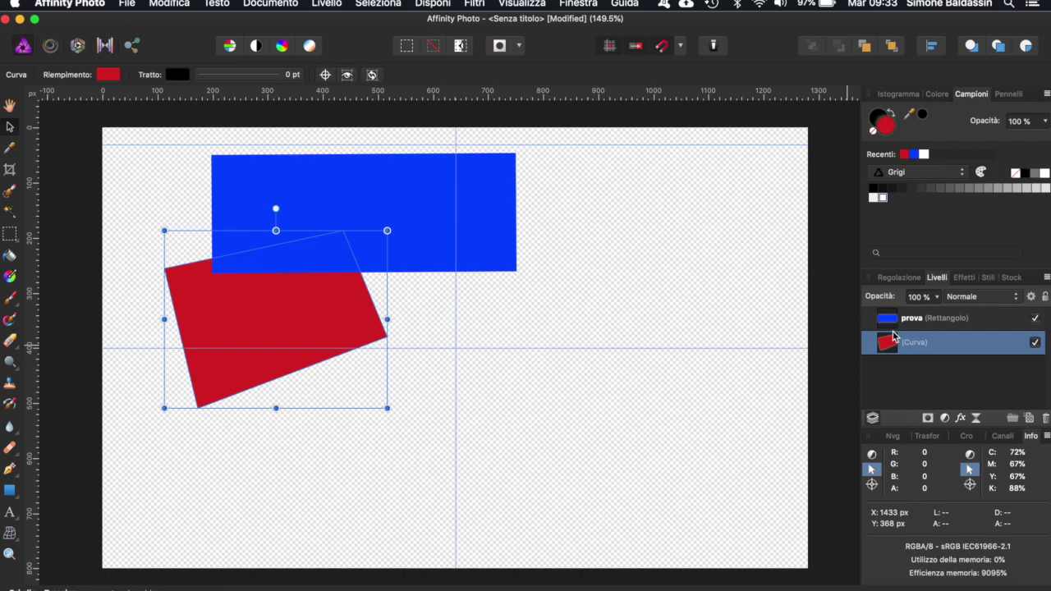
left_click(599, 248)
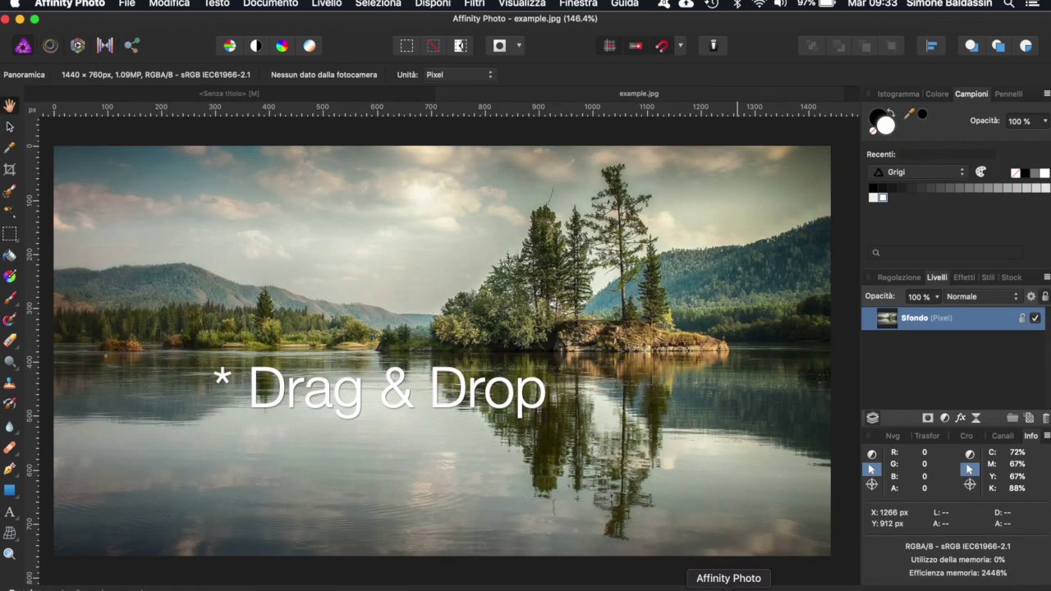
Unlock the lake photo's Sfondo layer and type 'Hello' as artistic text at about 476 pt
left_click(313, 95)
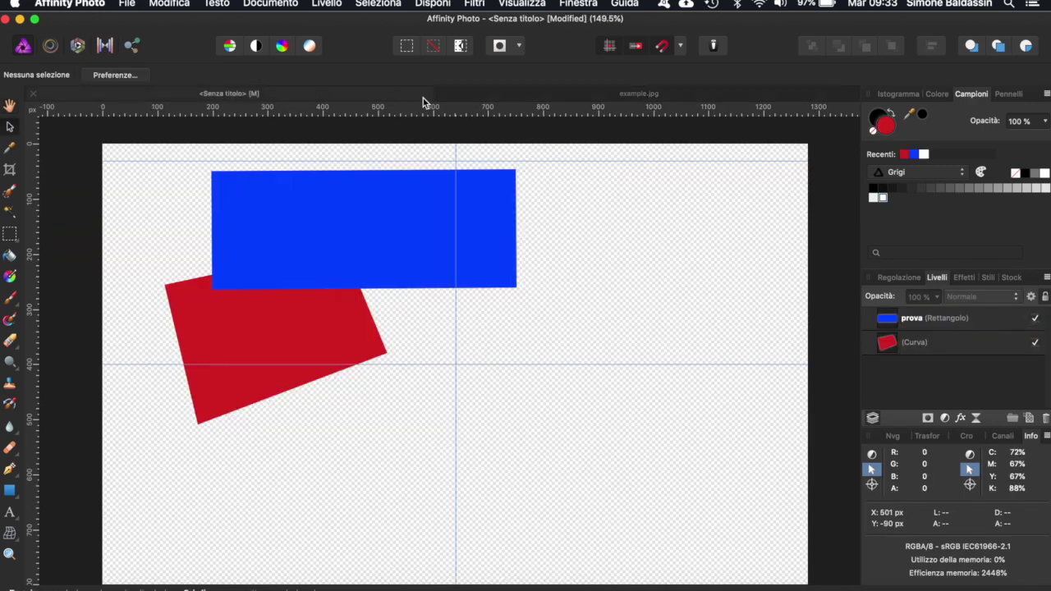
left_click(552, 93)
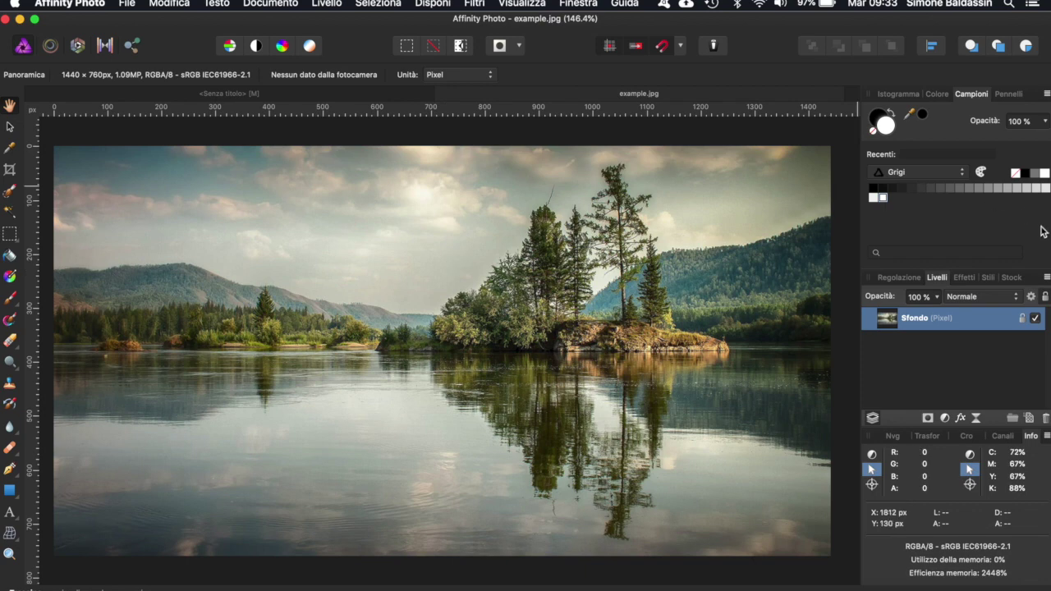
left_click(1023, 321)
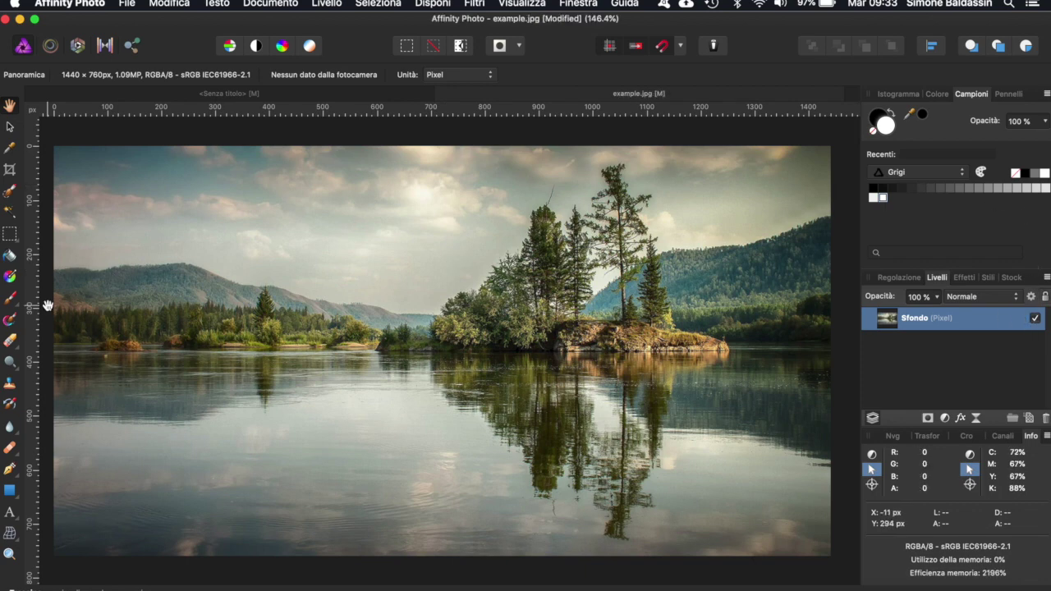
left_click(10, 512)
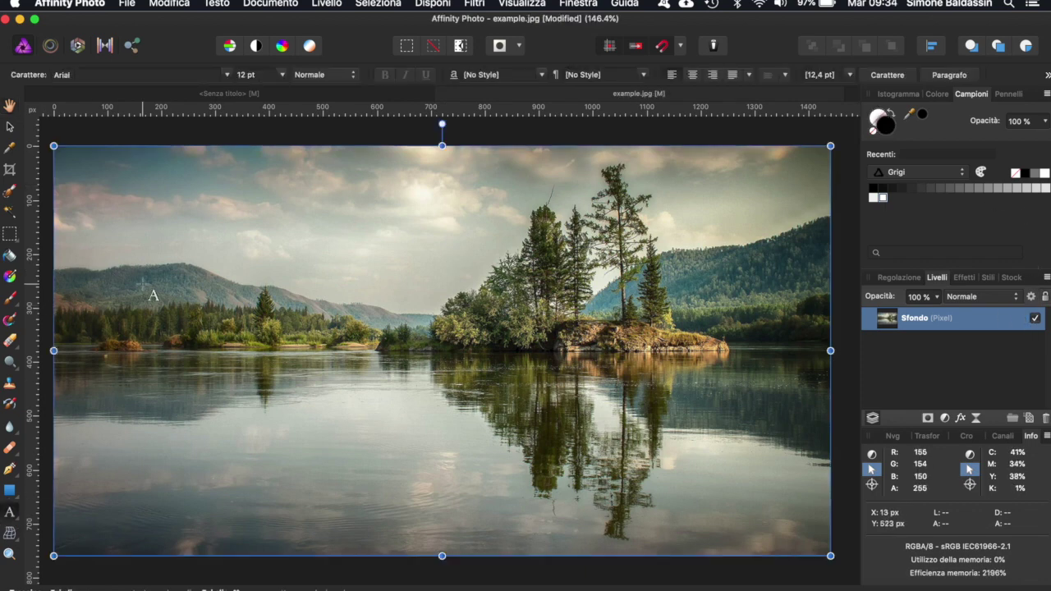
left_click_drag(127, 206, 320, 388)
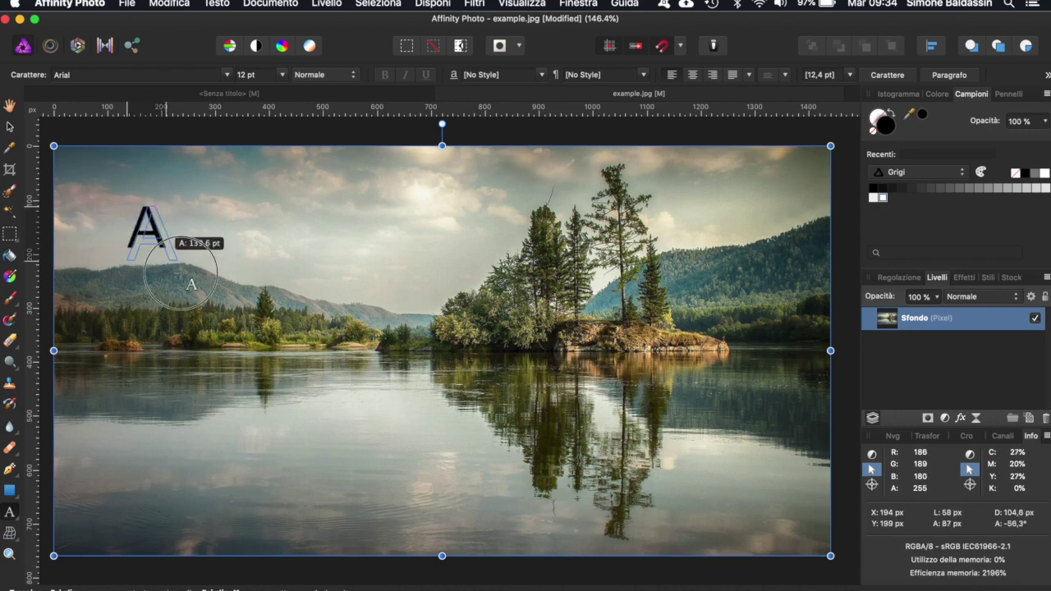
left_click_drag(322, 390, 322, 389)
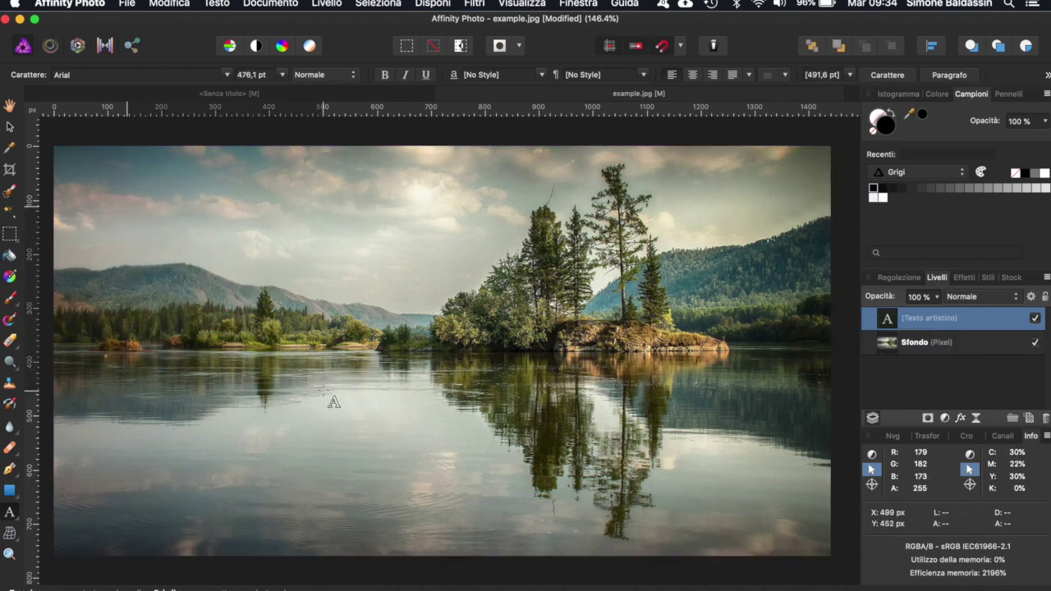
type("H")
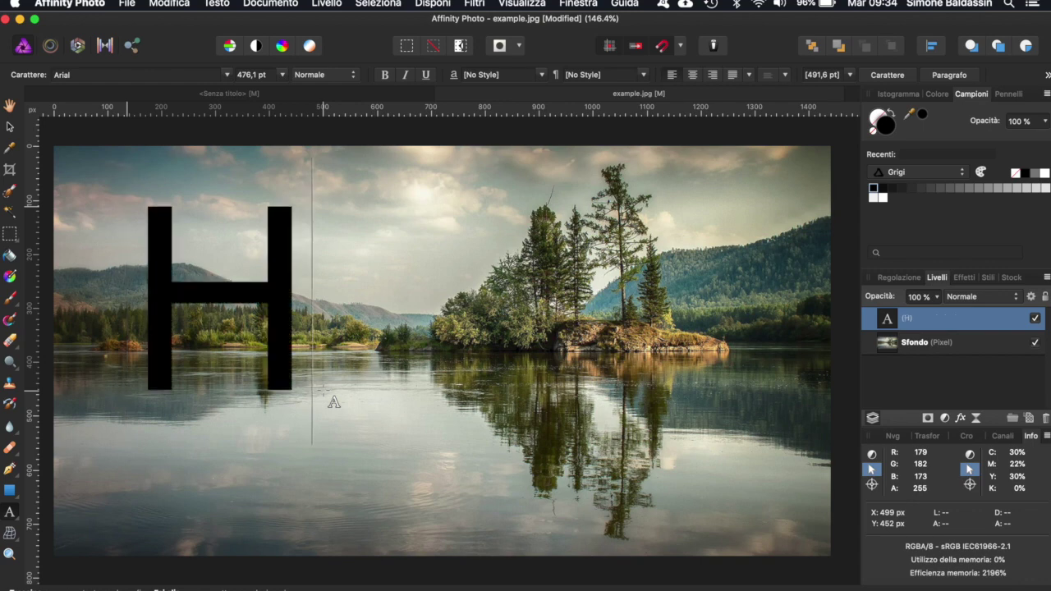
type("ello")
key("Escape")
Reposition the Hello text and clip the lake photo inside its letters
left_click(10, 128)
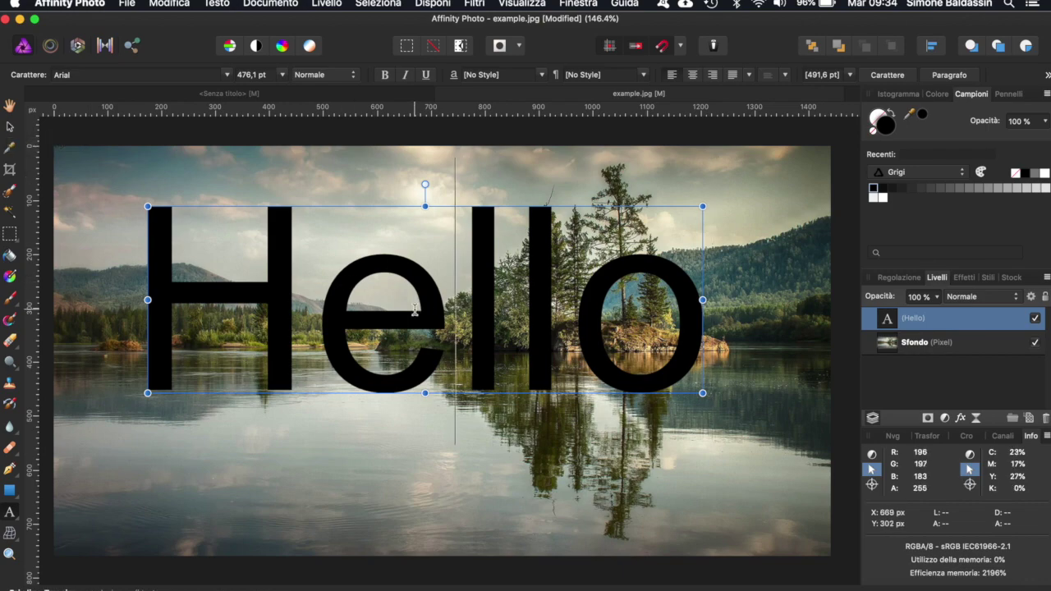
left_click_drag(415, 310, 448, 291)
left_click_drag(888, 345, 889, 349)
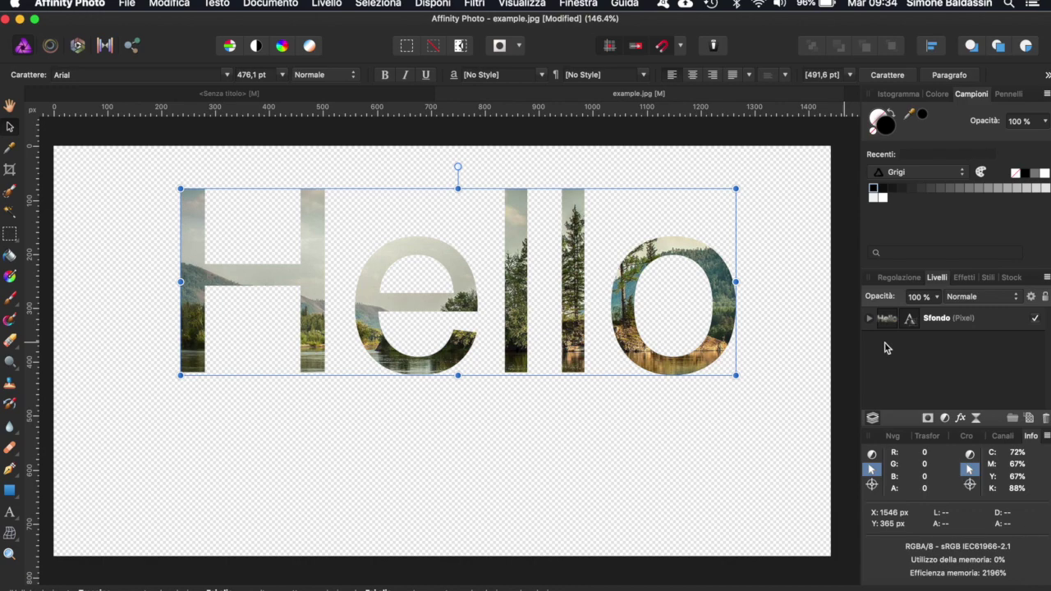
Move the Hello text, then undo the duplicate and clipping to restore the plain lake photo
mouse_move(313, 271)
left_mouse_down()
mouse_move(337, 367)
mouse_move(355, 343)
mouse_move(268, 351)
mouse_move(225, 296)
mouse_move(230, 315)
left_mouse_up()
key("super+j")
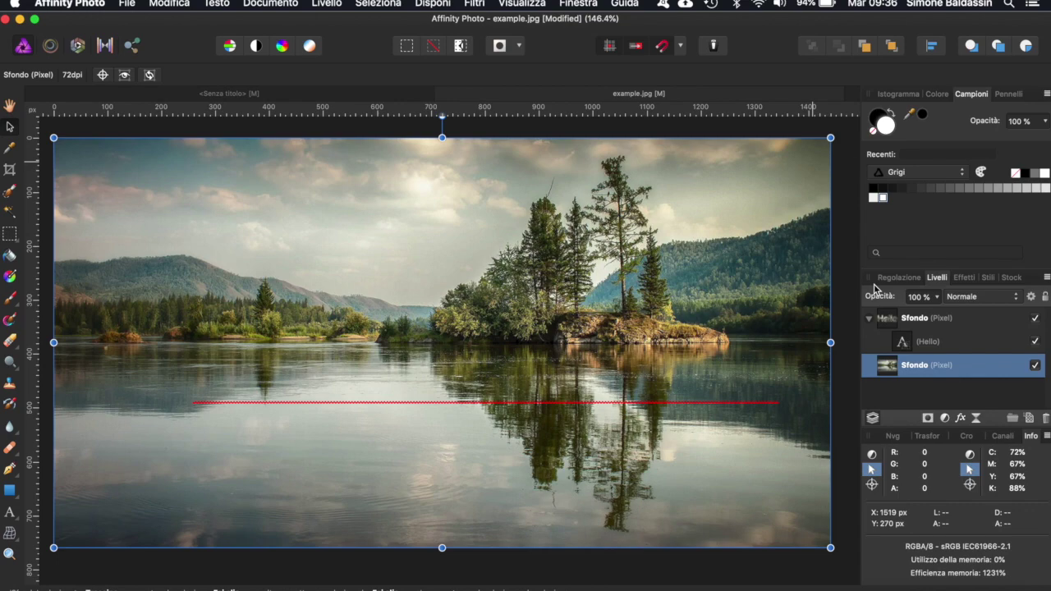
key("super+z")
key("super+z")
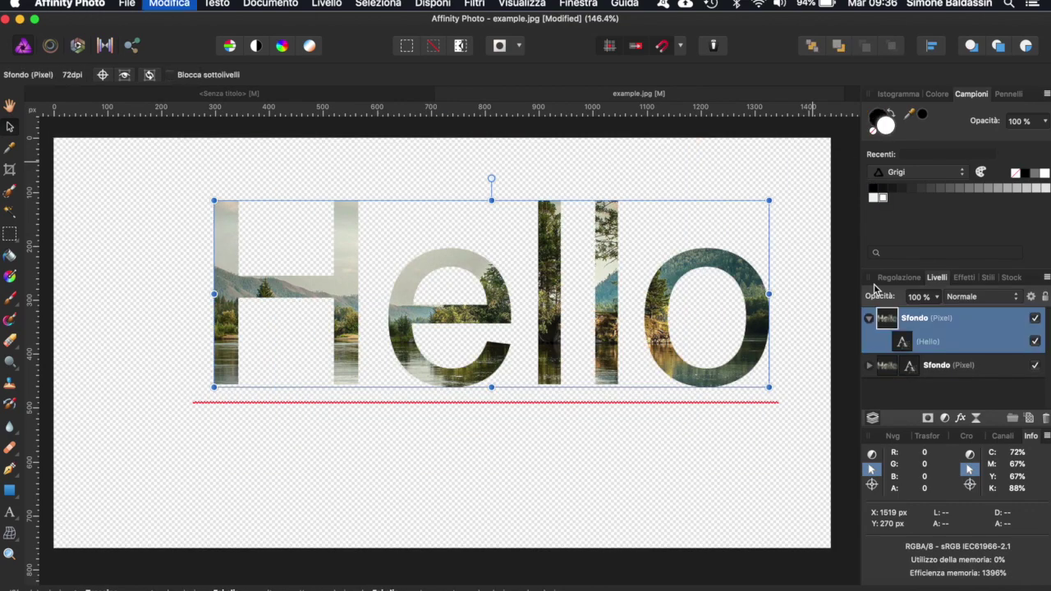
key("super+z")
key("super+z")
key("super+z")
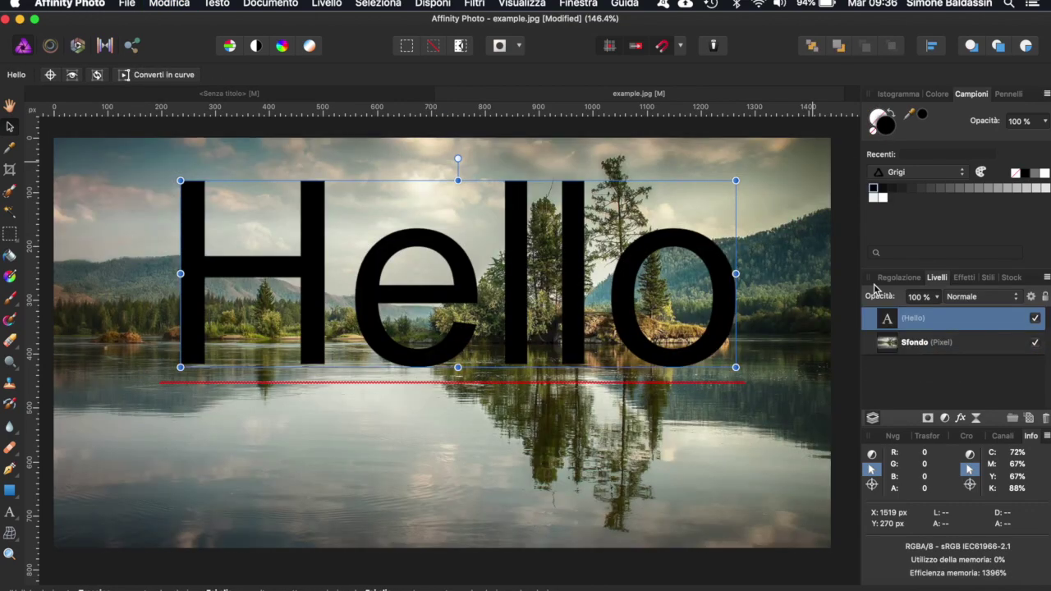
key("super+z")
key("super+z")
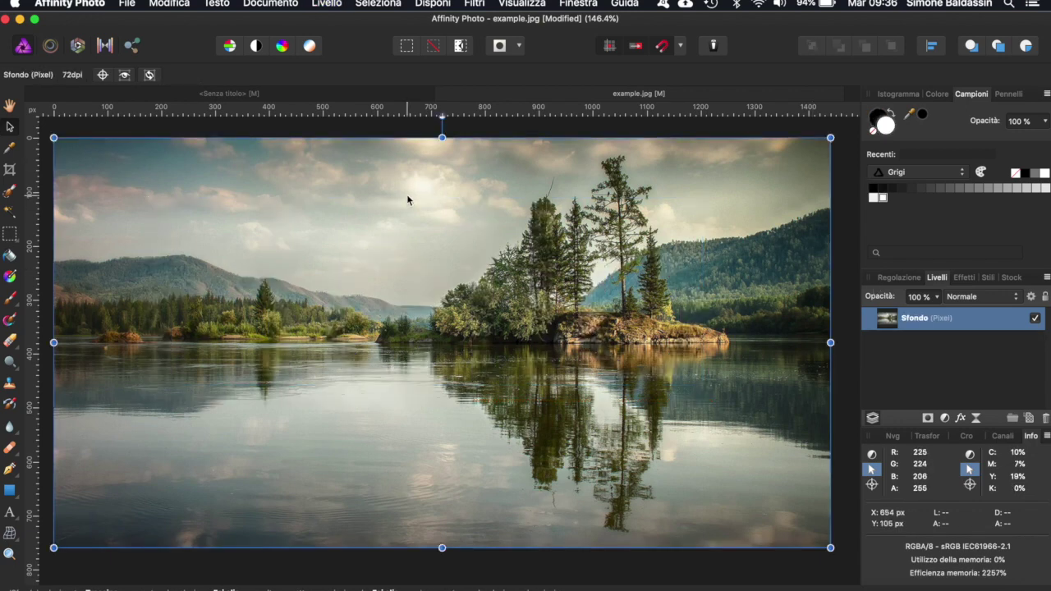
left_click(279, 5)
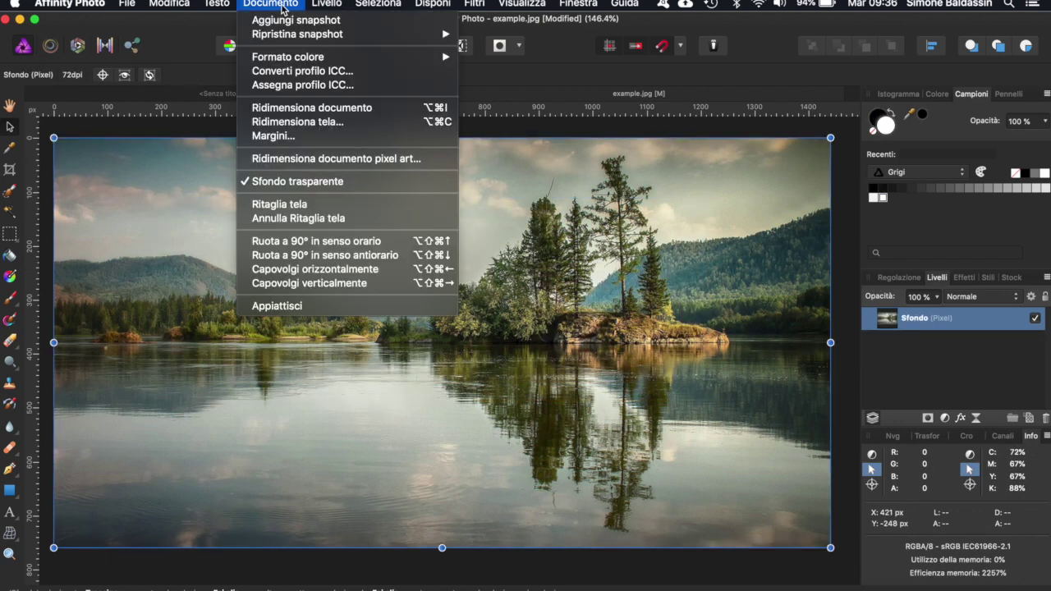
Check the Resize Canvas units, keep pixels, and cancel, leaving the photo at 1440 × 760 px
left_click(302, 126)
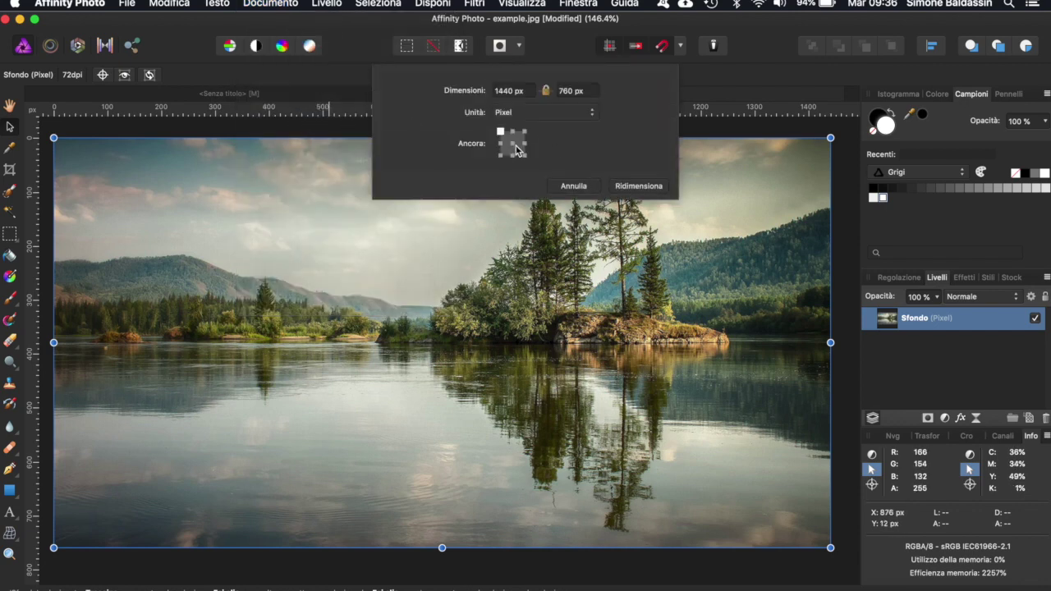
left_click(592, 115)
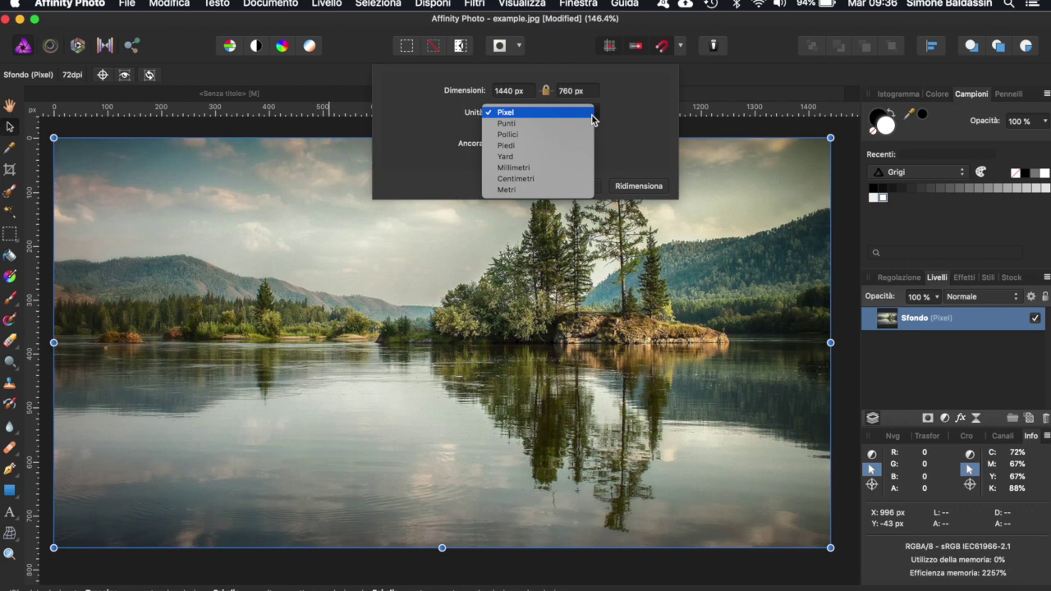
left_click(591, 116)
left_click(571, 185)
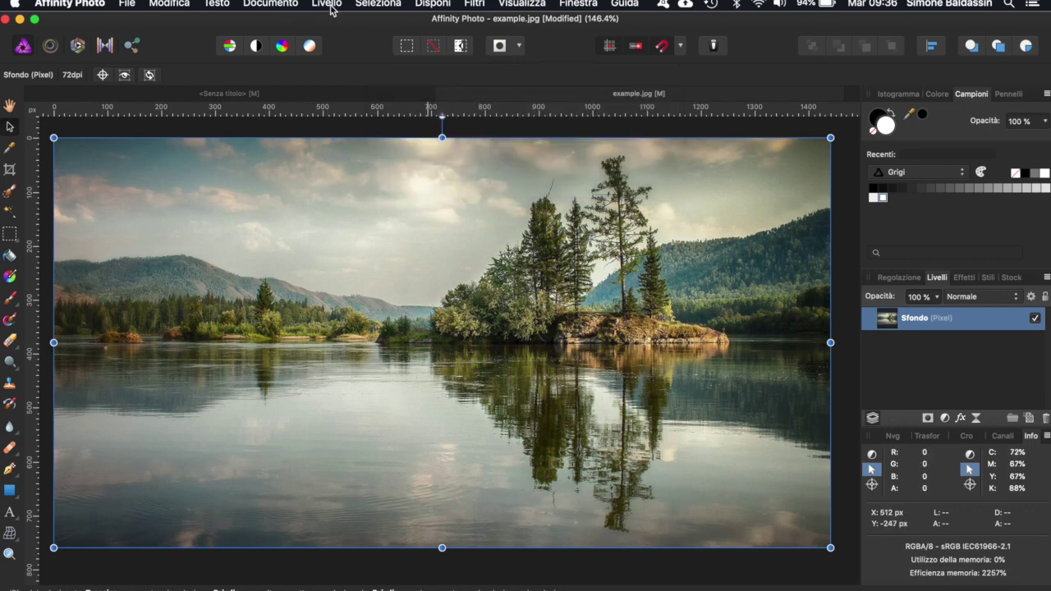
left_click(270, 4)
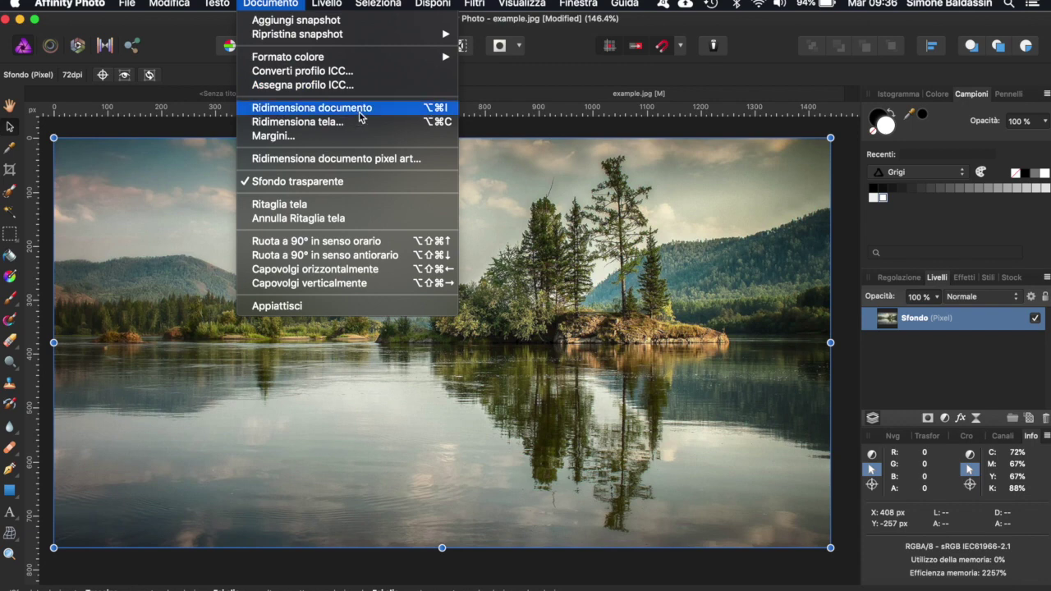
left_click(359, 113)
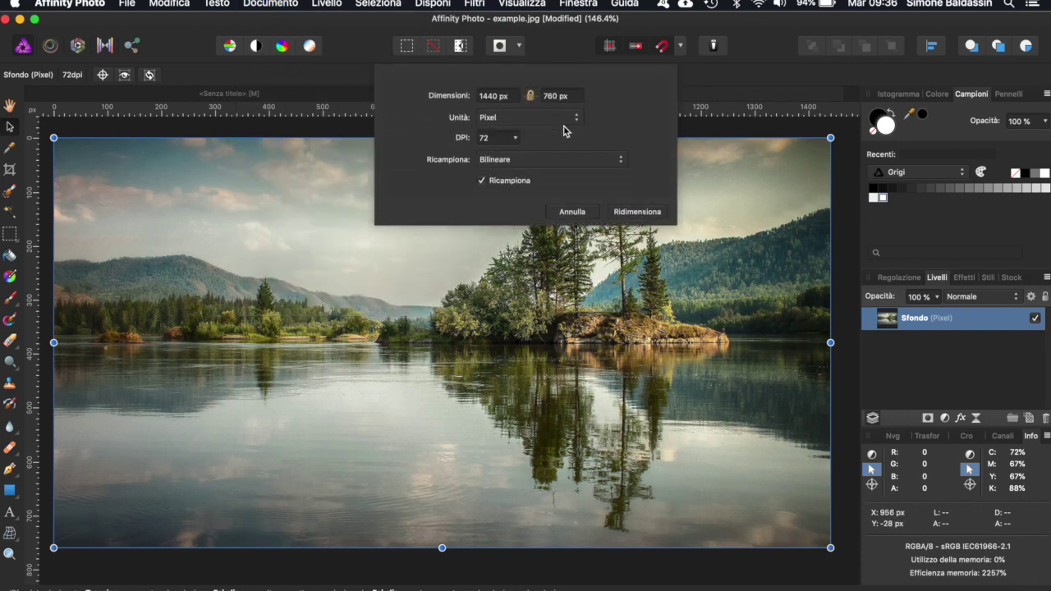
left_click(515, 138)
mouse_move(515, 156)
left_mouse_down()
mouse_move(555, 160)
mouse_move(499, 158)
left_mouse_up()
left_click(482, 181)
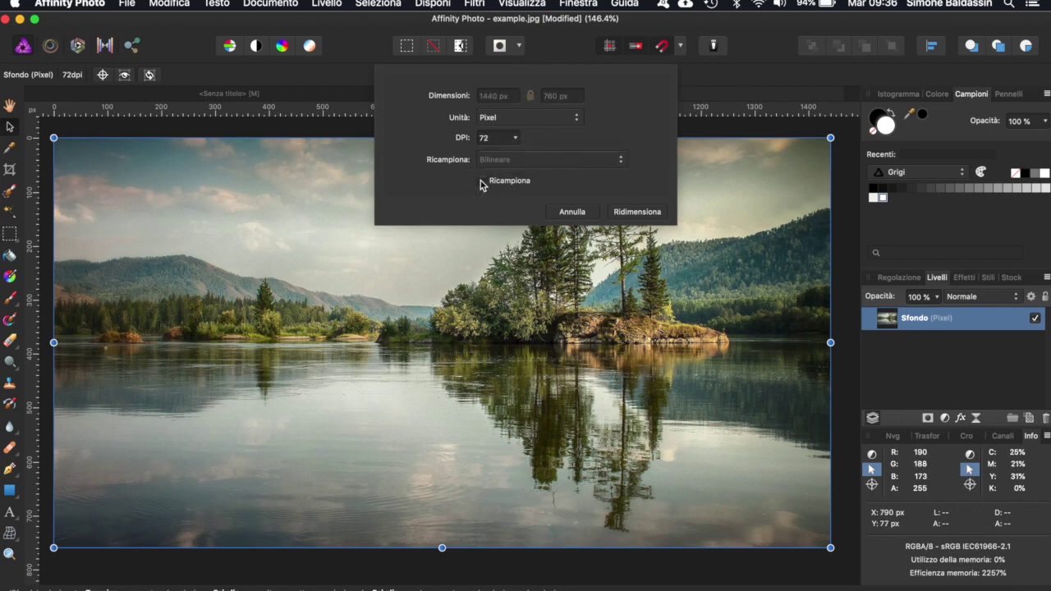
left_click(515, 138)
left_click_drag(516, 157, 512, 157)
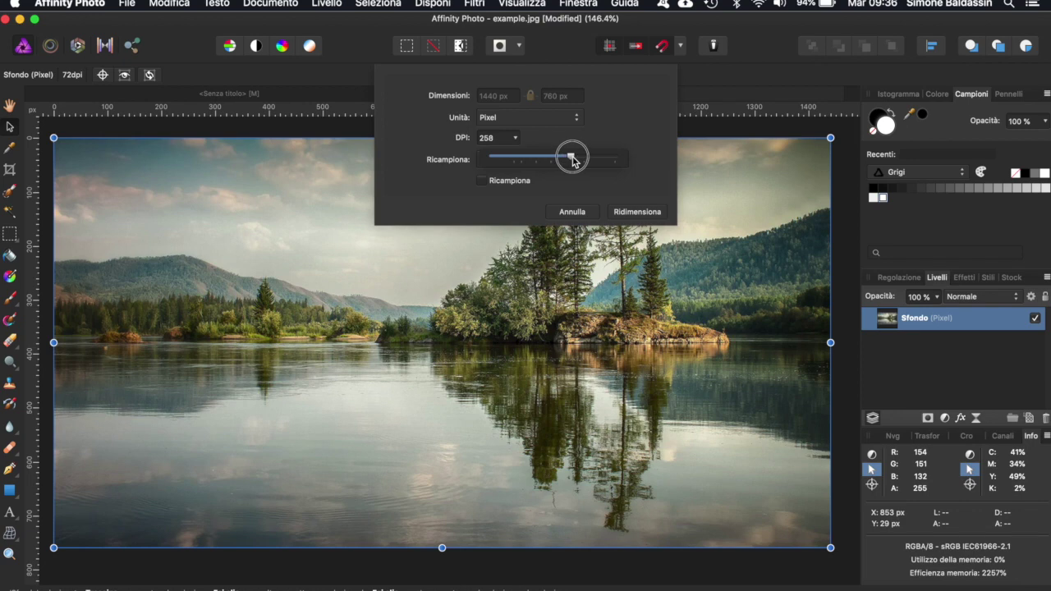
left_click(515, 139)
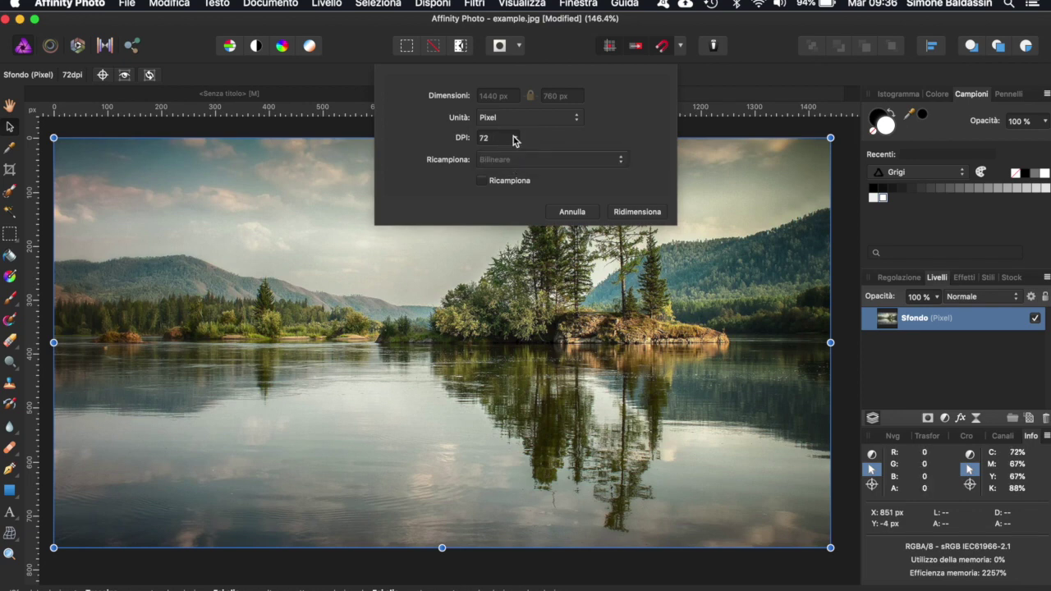
left_click(483, 182)
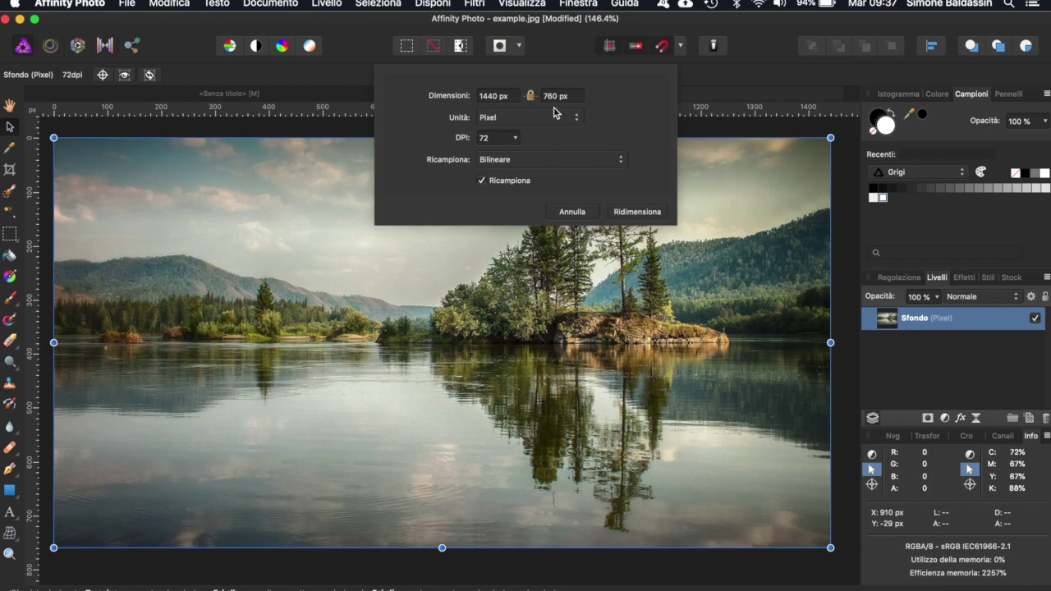
left_click(566, 212)
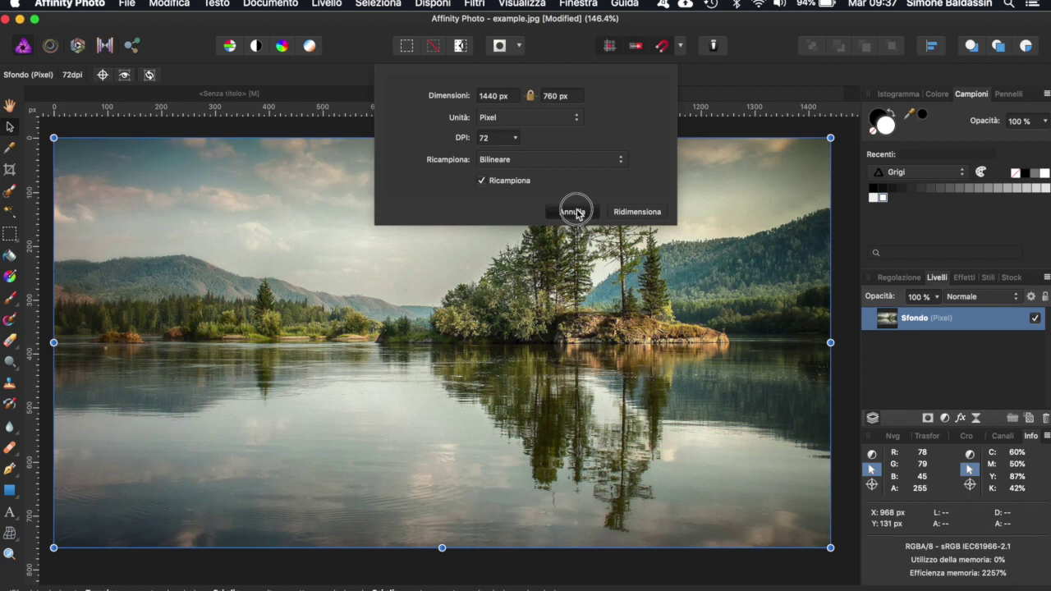
Show the Cronologia history list, ending at "Elimina Hello", with the Campioni swatches panel collapsed
left_click(967, 436)
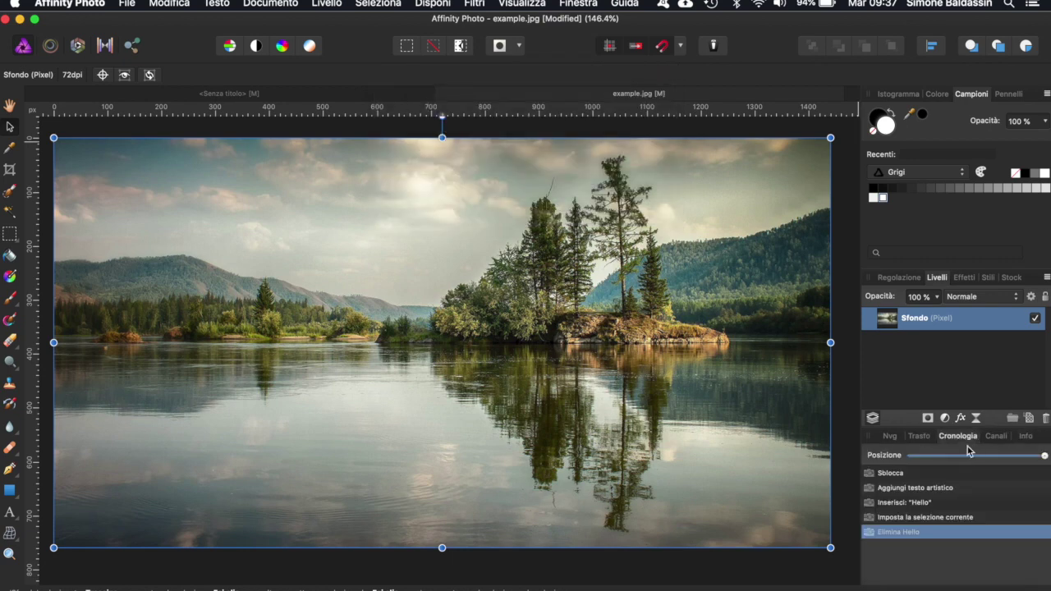
left_click(970, 95)
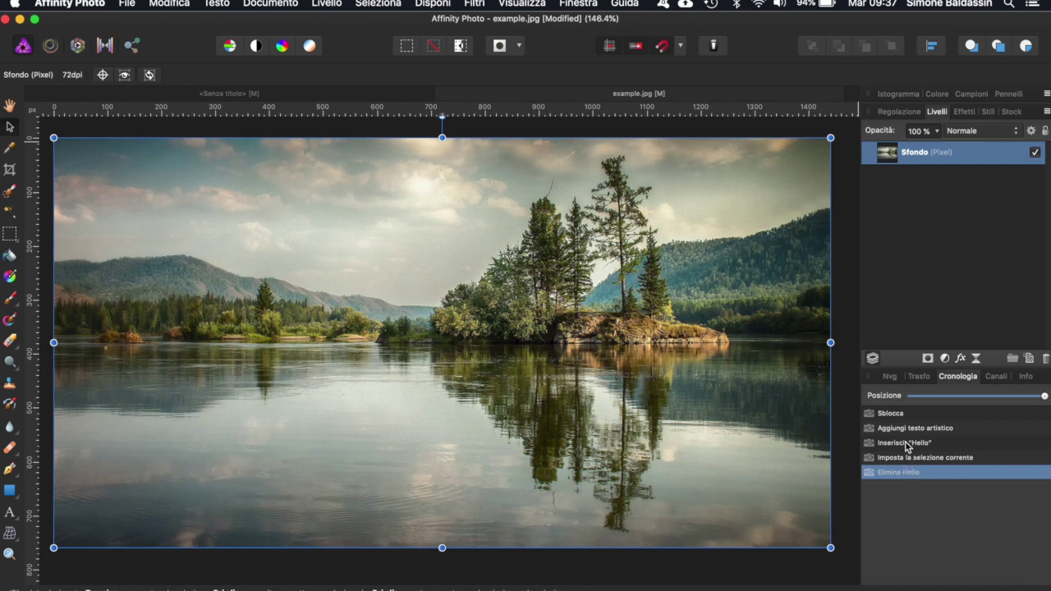
mouse_move(1045, 398)
left_mouse_down()
mouse_move(1025, 397)
mouse_move(1045, 397)
left_mouse_up()
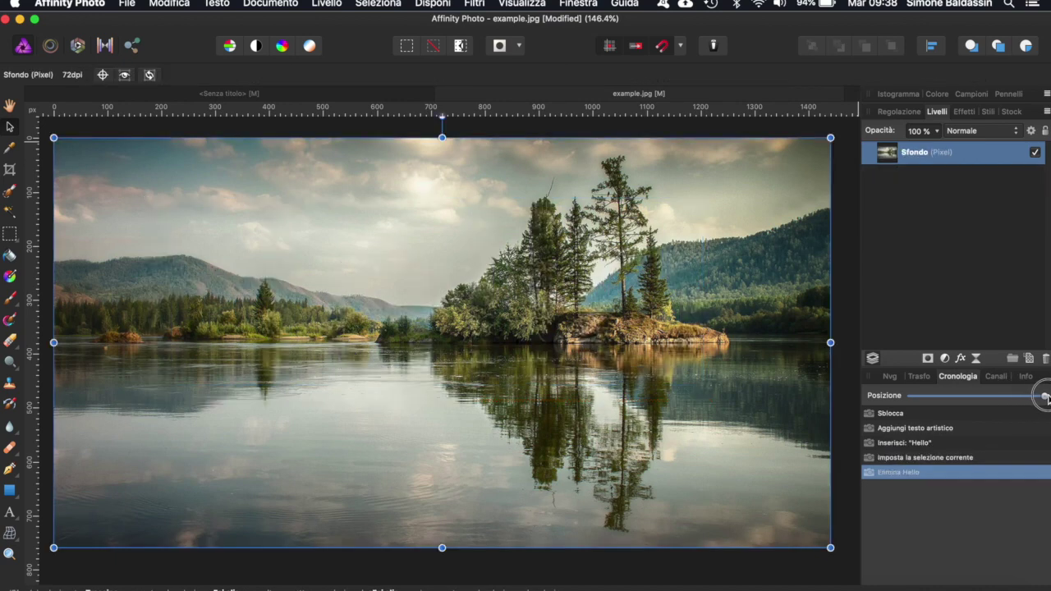